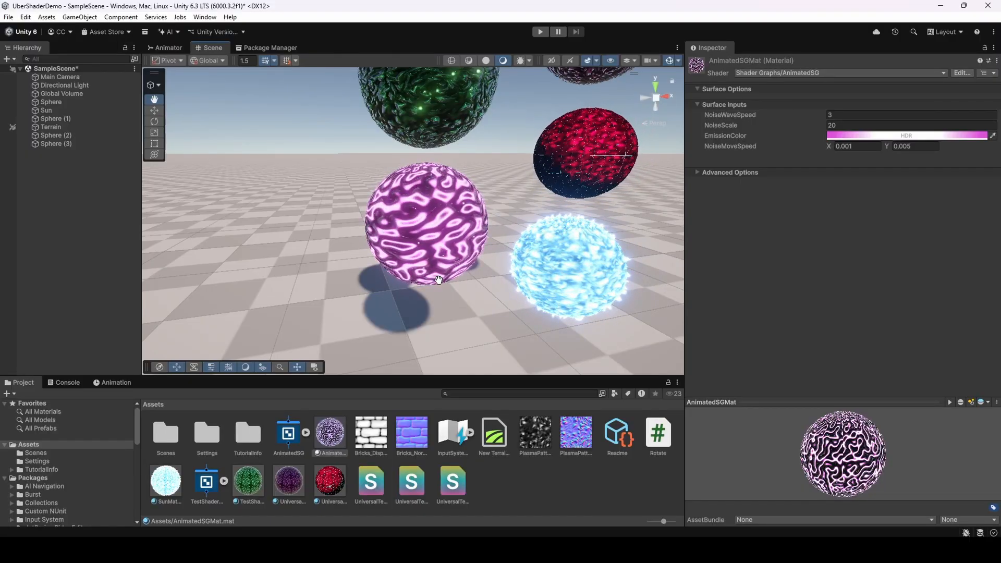
Add a cube to the scene and move it away from the spheres, to about X -1.9, Z 1.4
key("w")
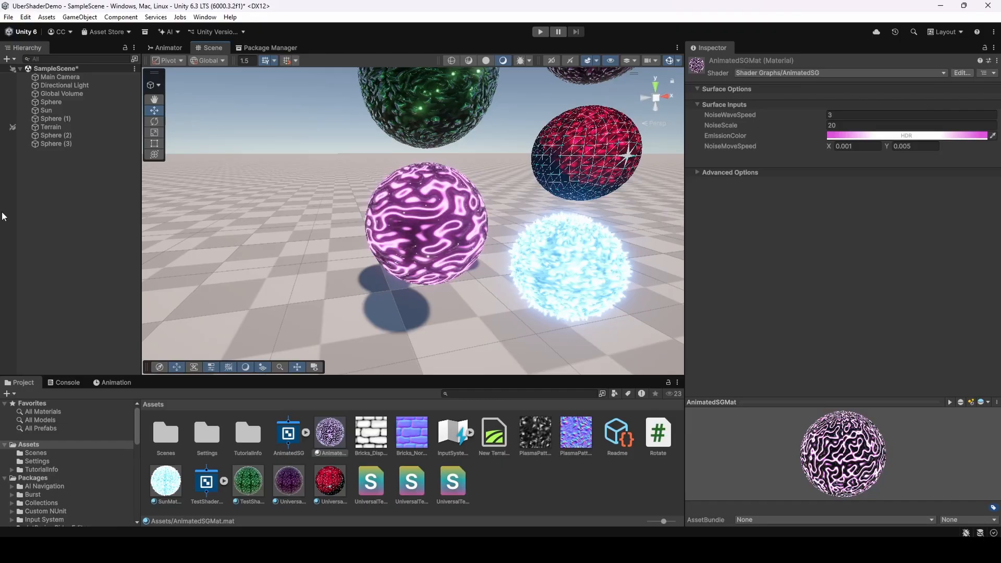
right_click(51, 199)
mouse_move(94, 397)
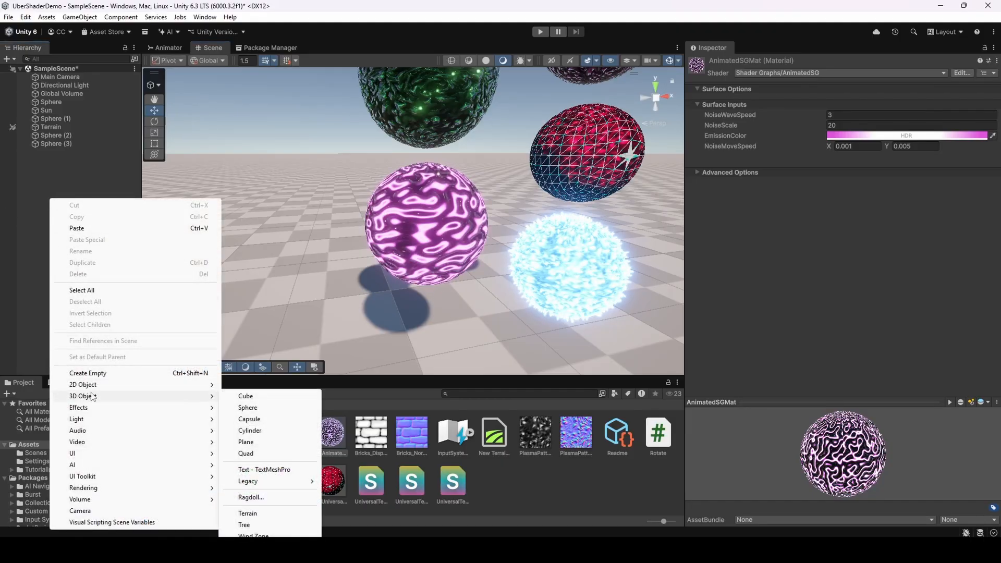
left_click(236, 395)
scroll(331, 264, "down", 4)
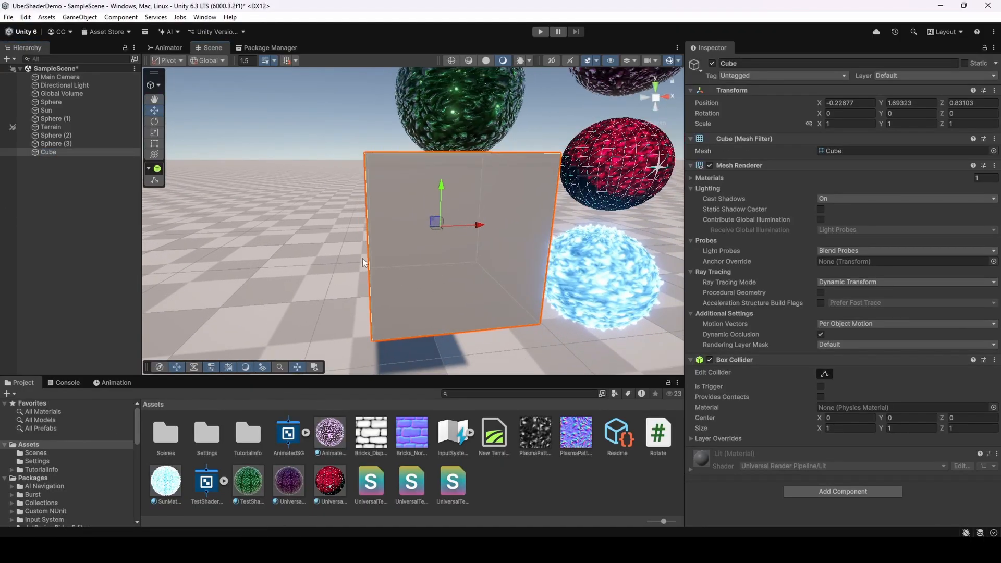
left_click_drag(467, 232, 265, 211)
left_click(252, 178)
left_click(256, 210)
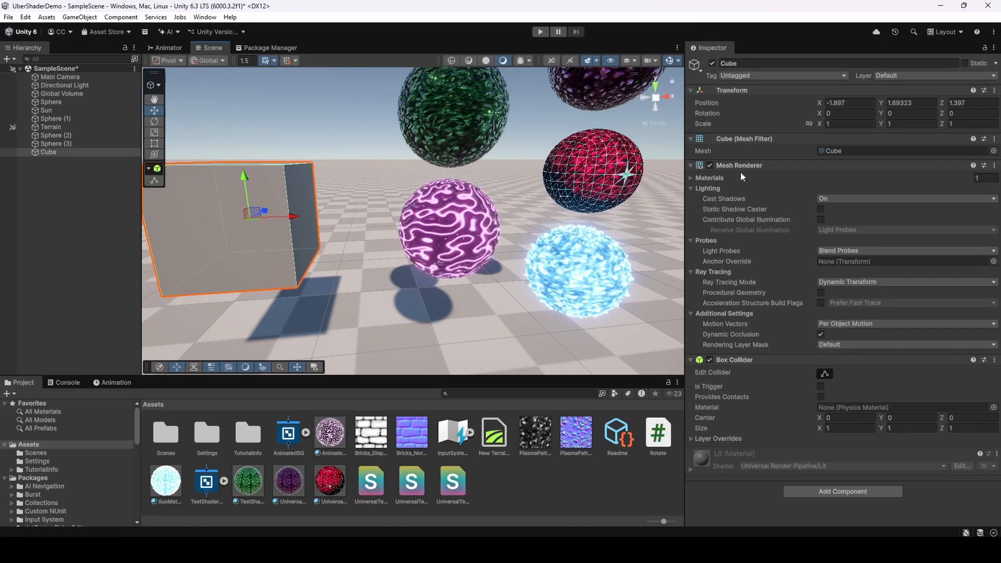
Scale the cube to X 2, Y 3, Z 0.5 and reposition it at about X -1.7, Y 2.04
left_click(842, 125)
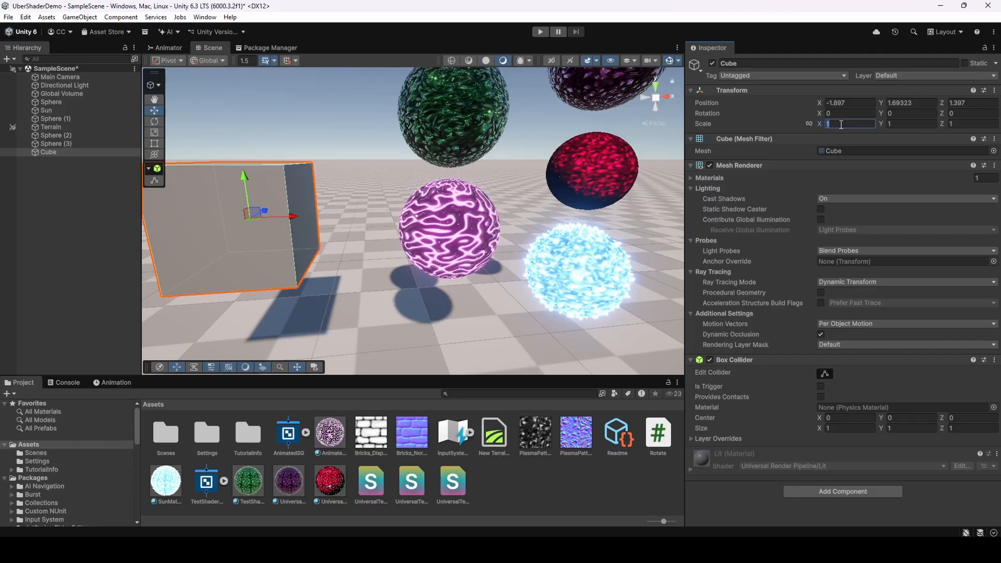
type("2")
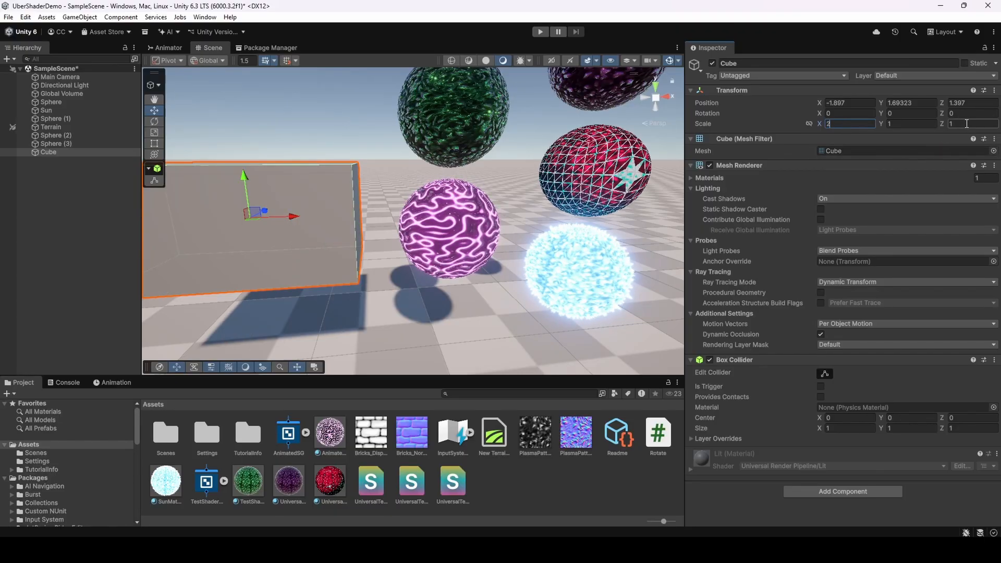
left_click(908, 125)
type("5")
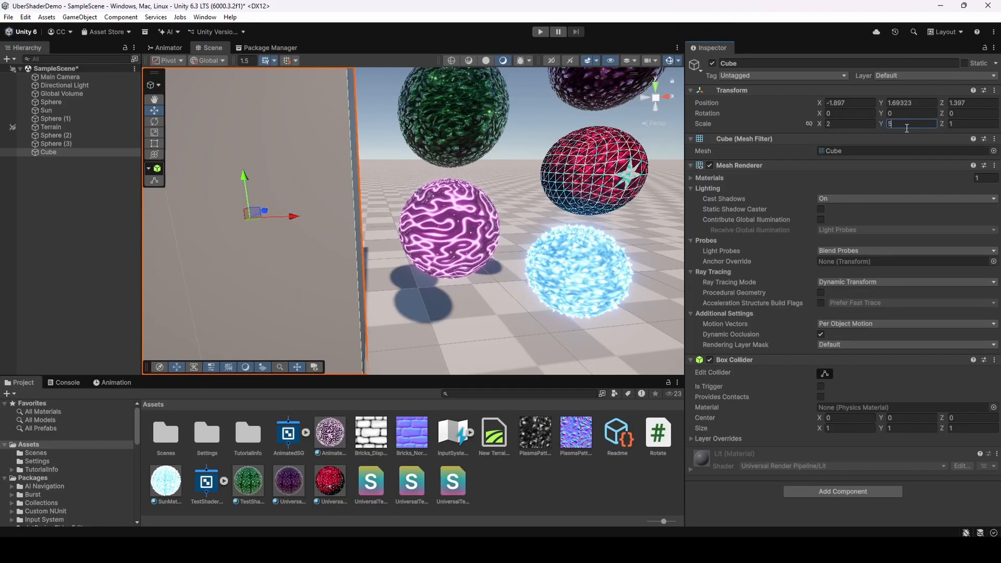
key("BackSpace")
type("3")
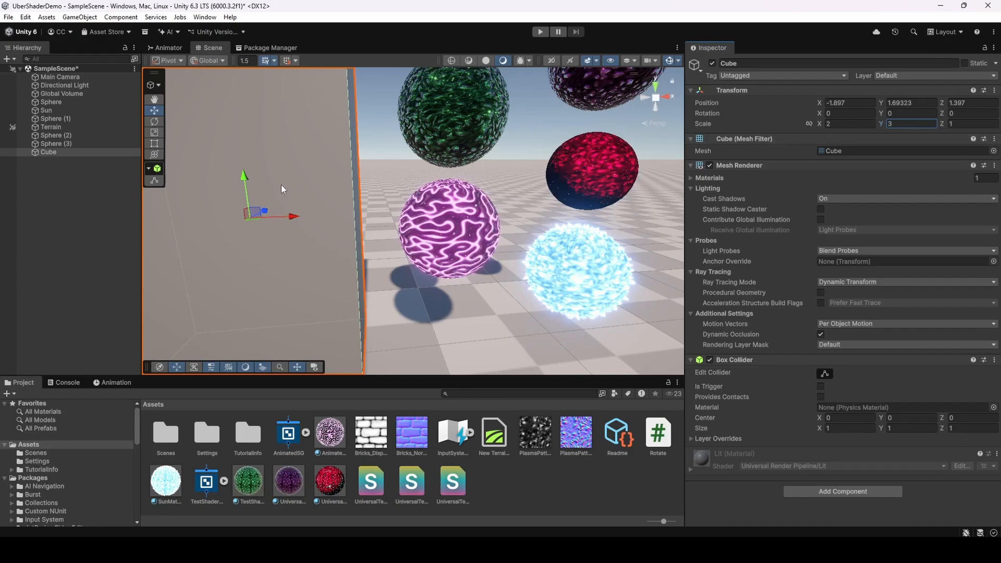
left_click_drag(245, 185, 243, 151)
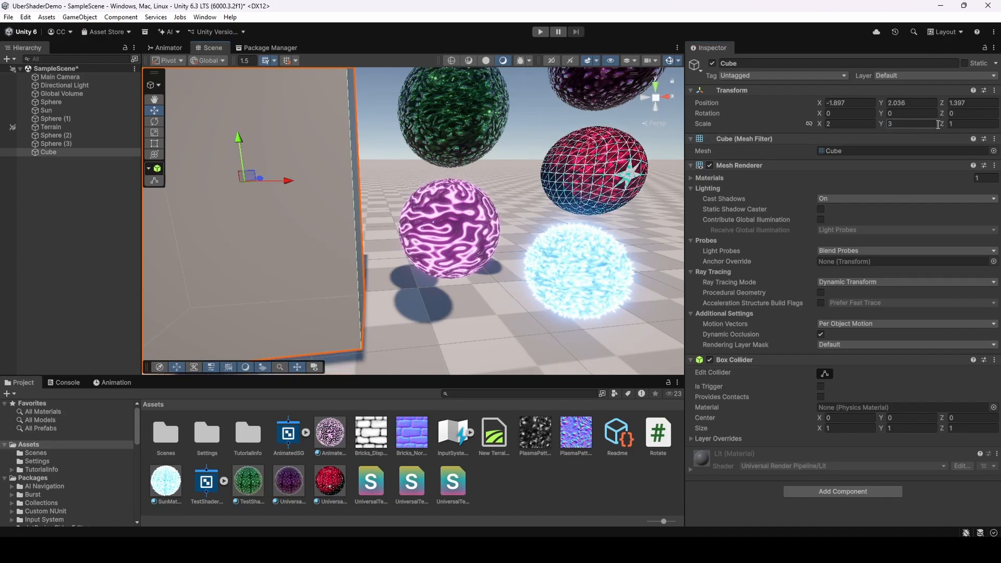
left_click(971, 124)
type(".5")
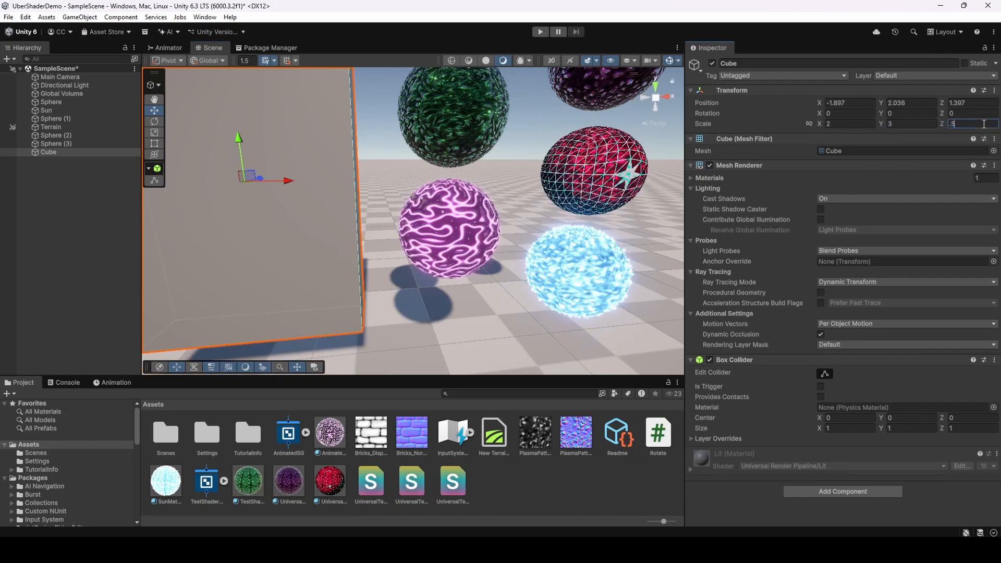
key("Return")
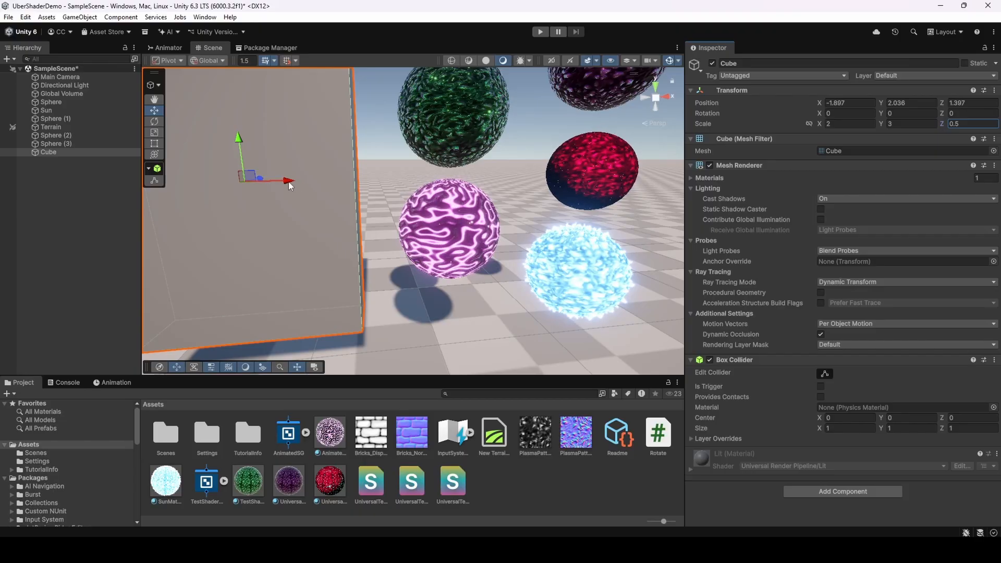
left_click_drag(291, 186, 311, 182)
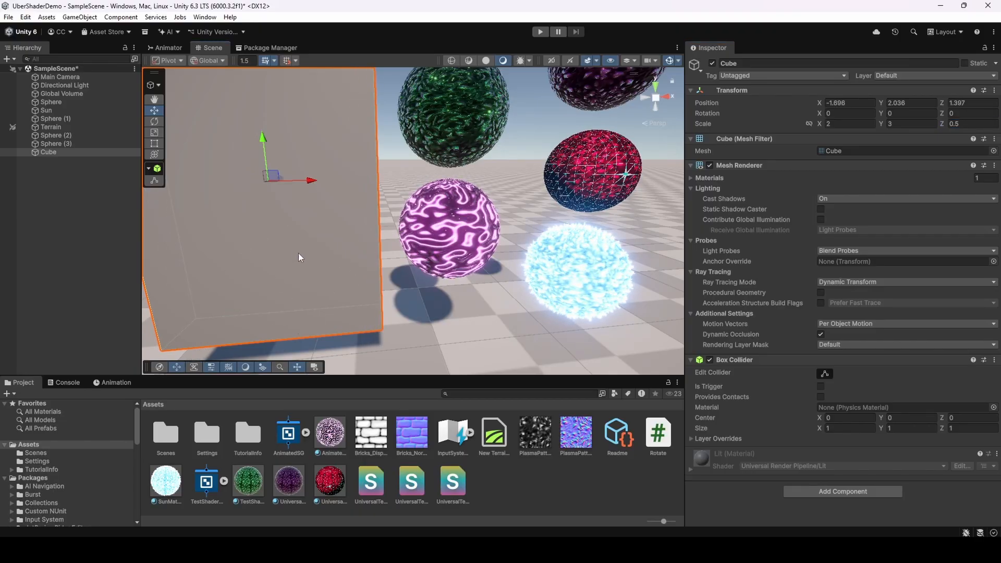
Create a URP Lit Shader Graph named POMSG in the Assets folder
left_click(379, 434)
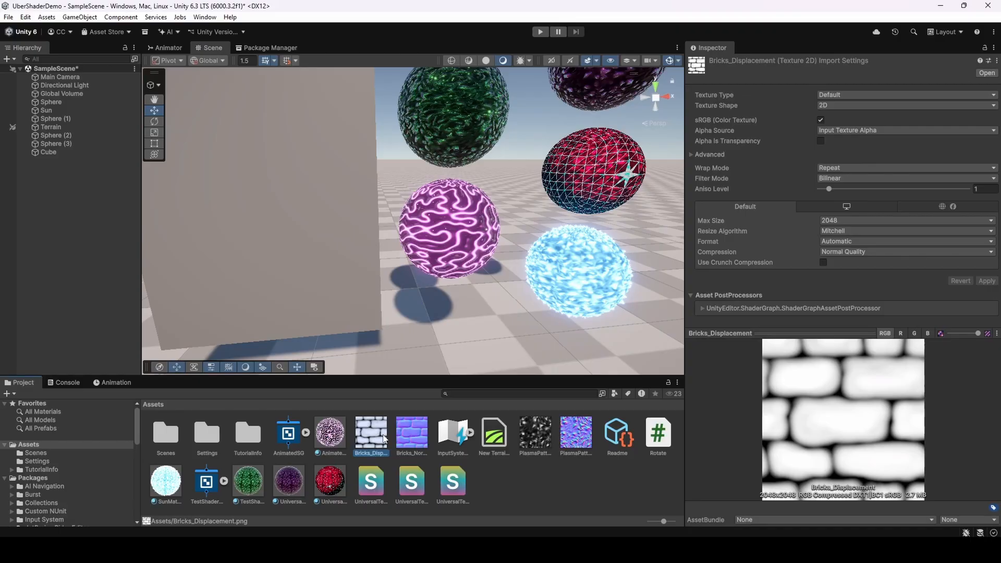
left_click(421, 438)
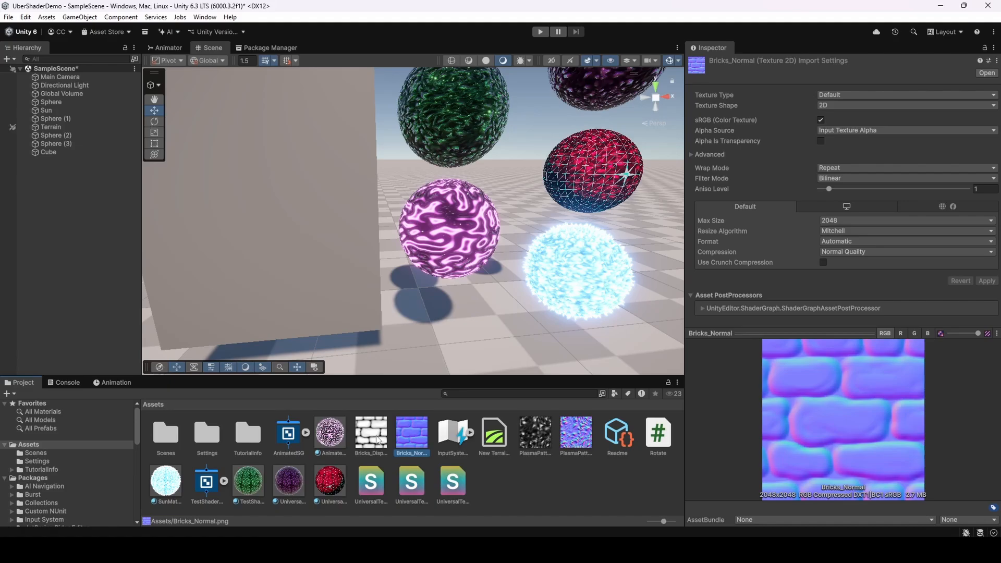
right_click(495, 482)
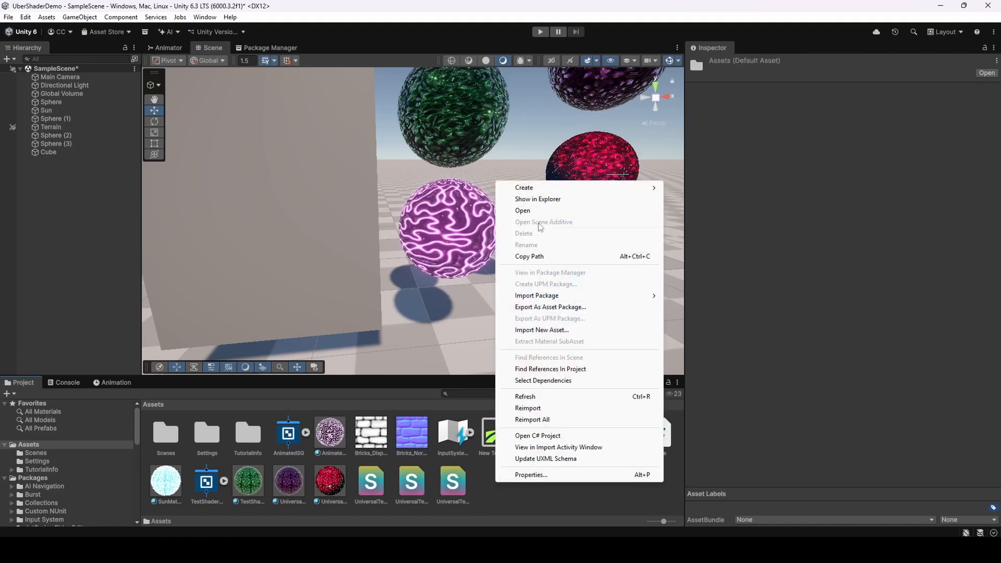
mouse_move(535, 189)
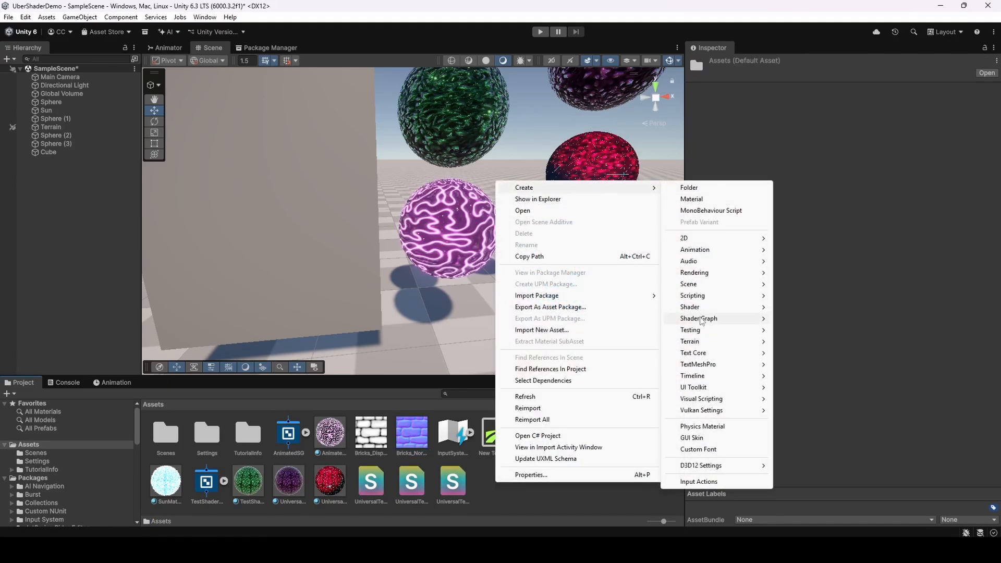
mouse_move(759, 321)
mouse_move(796, 319)
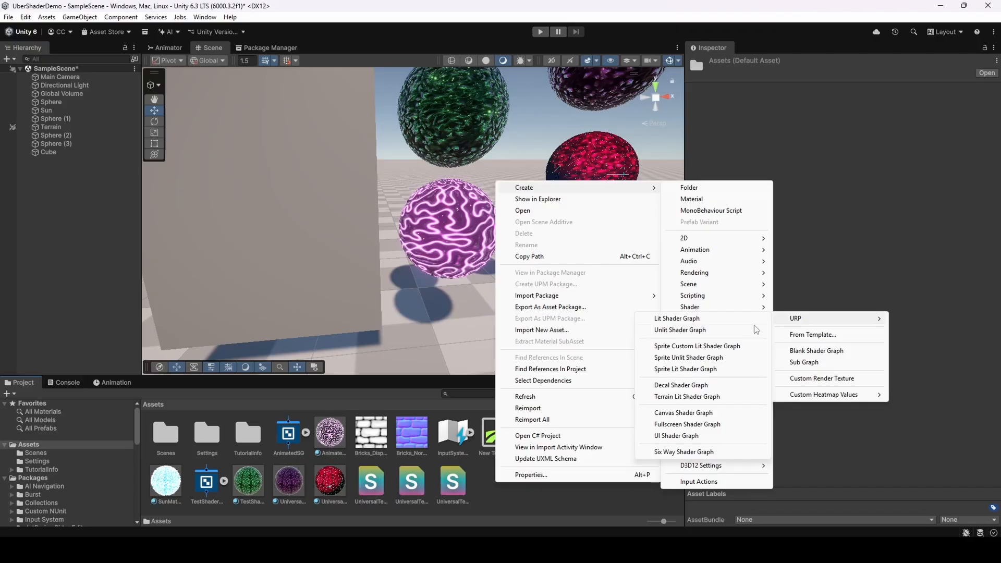
left_click(713, 320)
type("POMS")
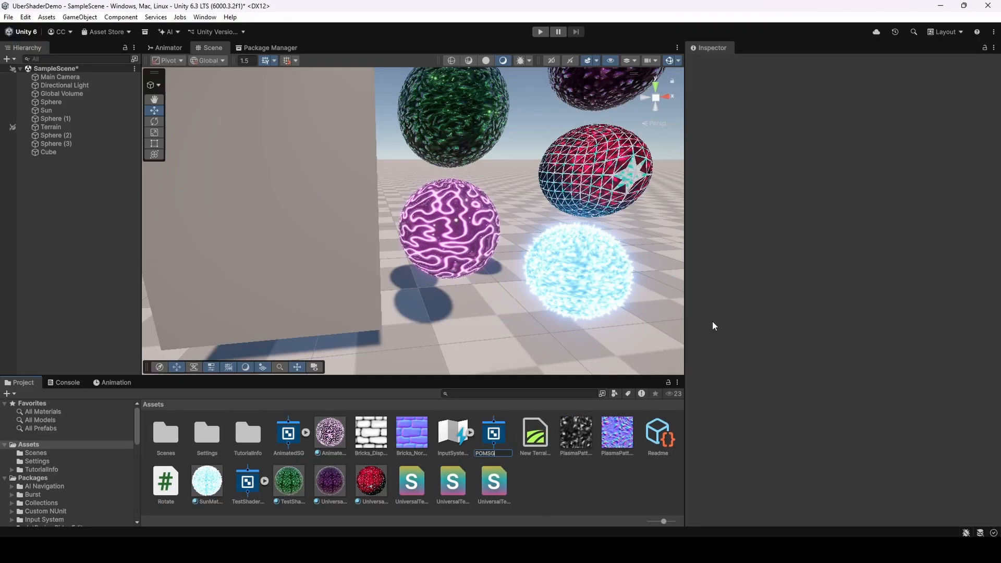
type("G")
key("Return")
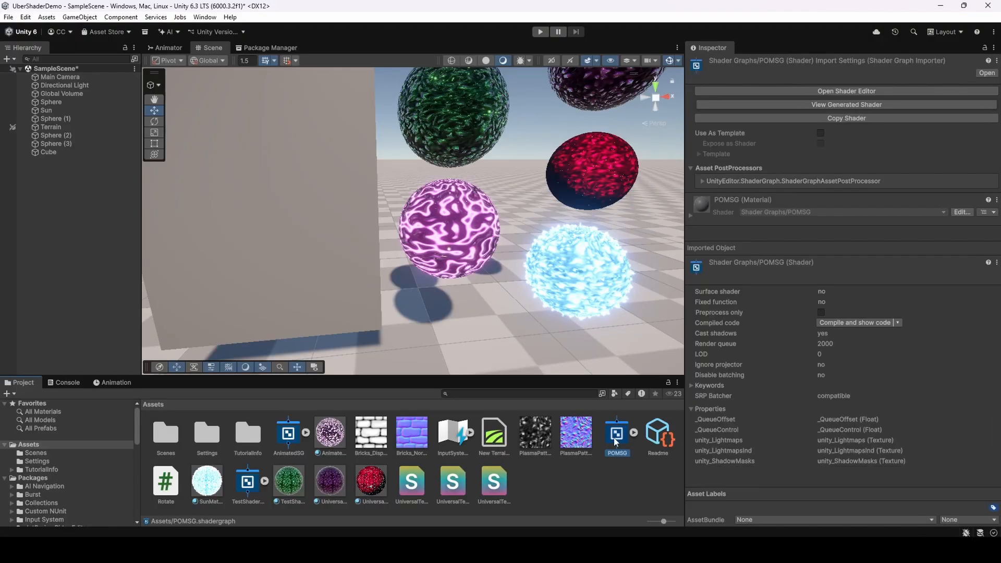
Create a material named POMSGTest from the POMSG shader graph and apply it to the cube
right_click(616, 442)
mouse_move(651, 143)
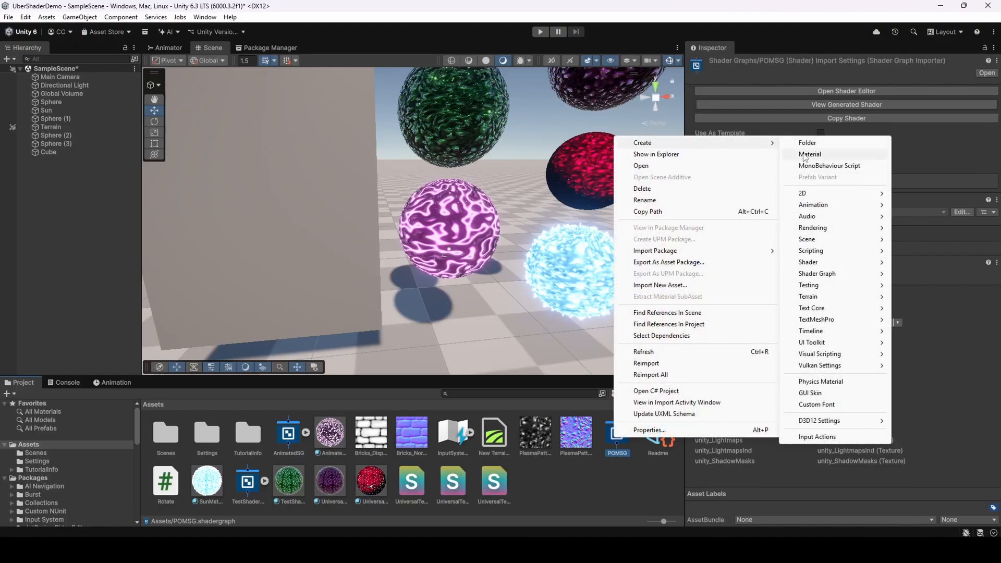
left_click(809, 154)
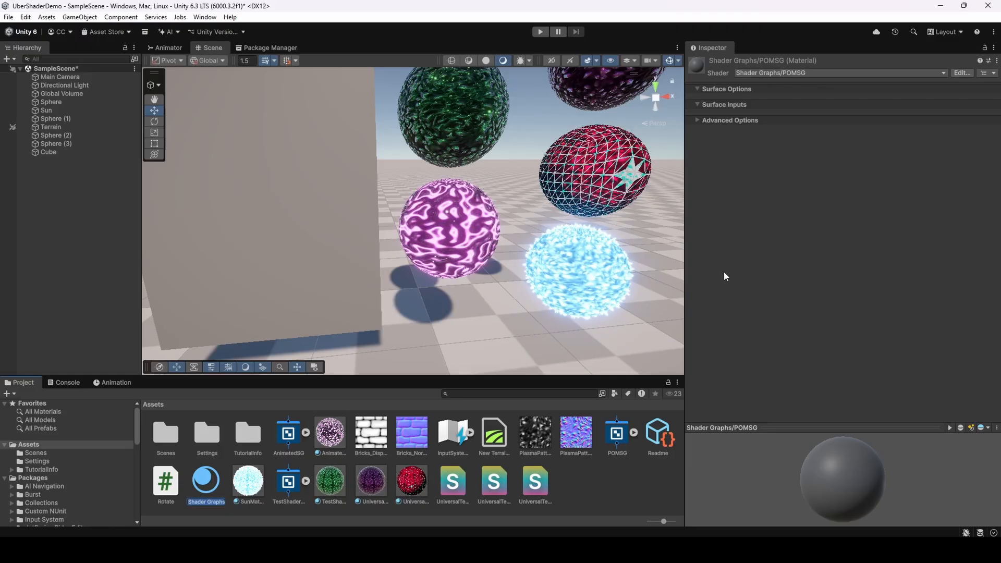
type("POMSGT")
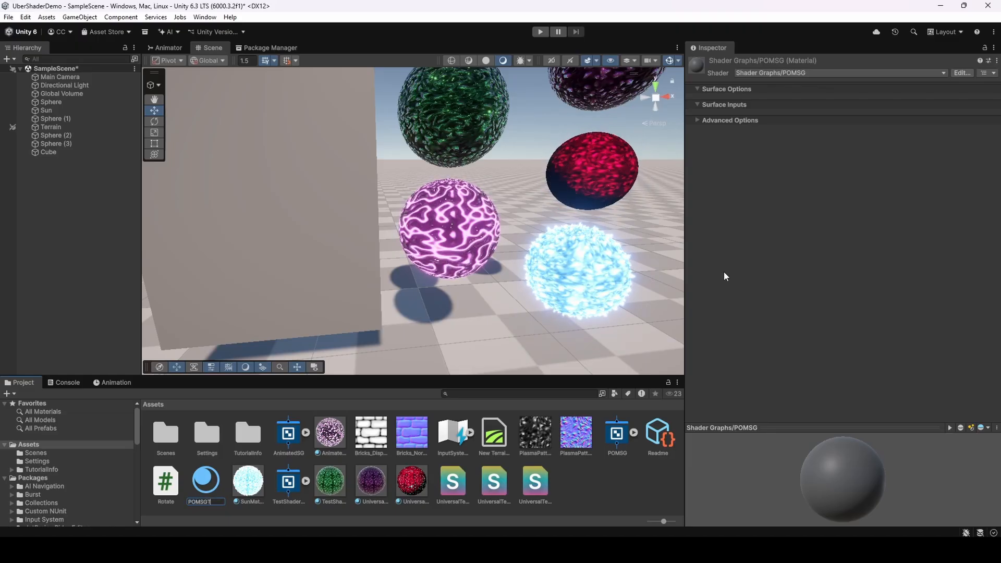
type("est")
key("Return")
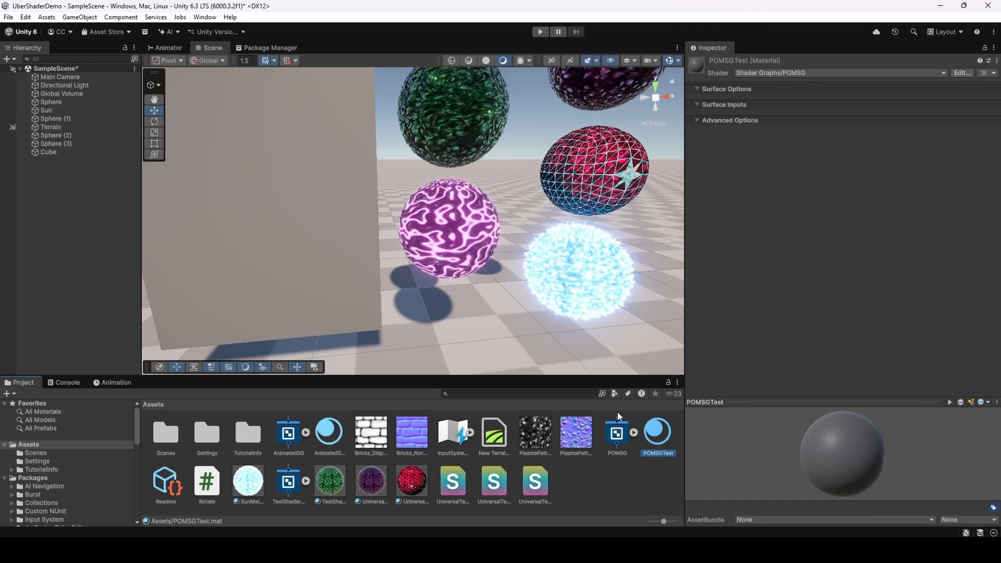
left_click_drag(653, 436, 273, 258)
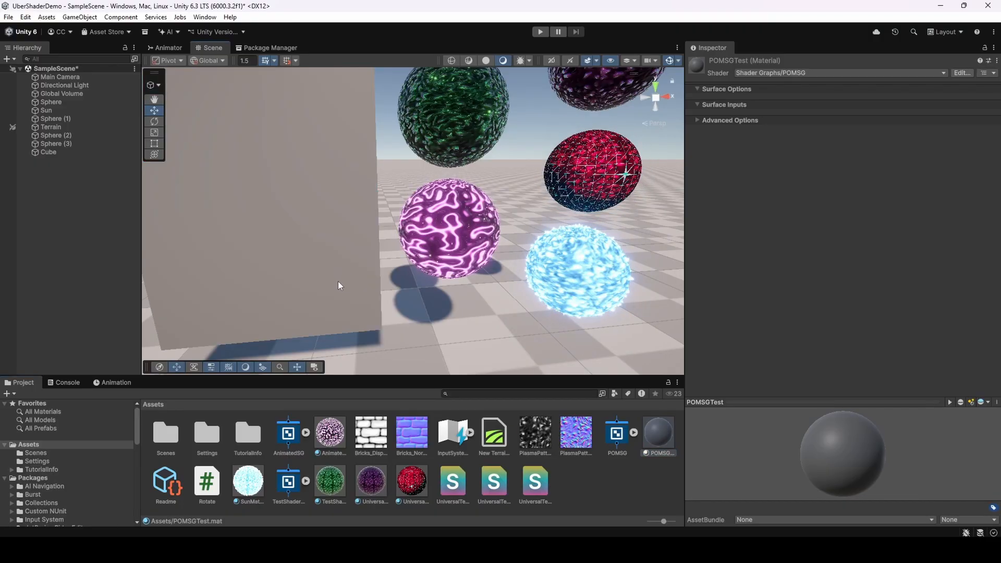
Open the POMSG shader graph and add a Texture 2D property named Heightmap
left_click(620, 443)
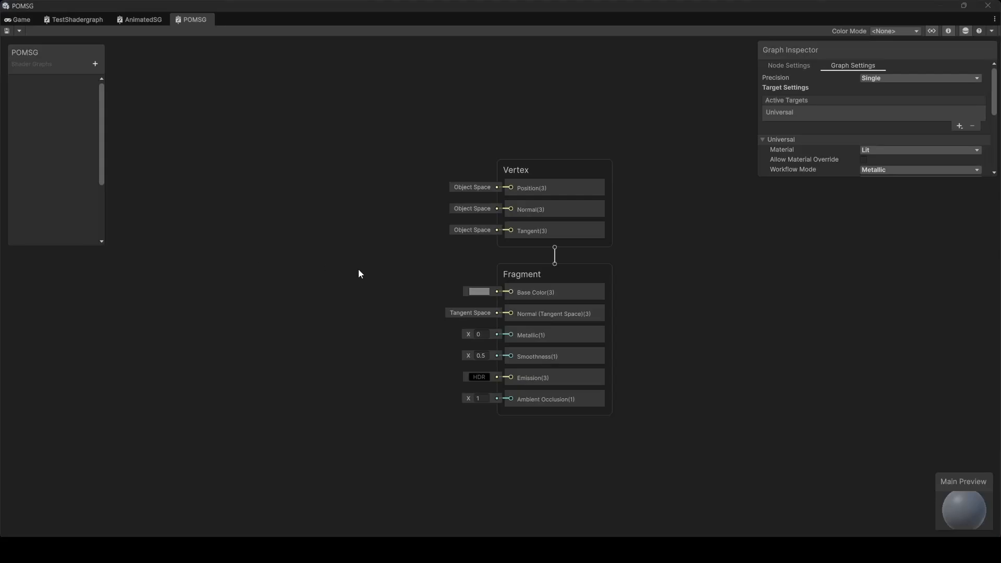
middle_click_drag(383, 266, 480, 289)
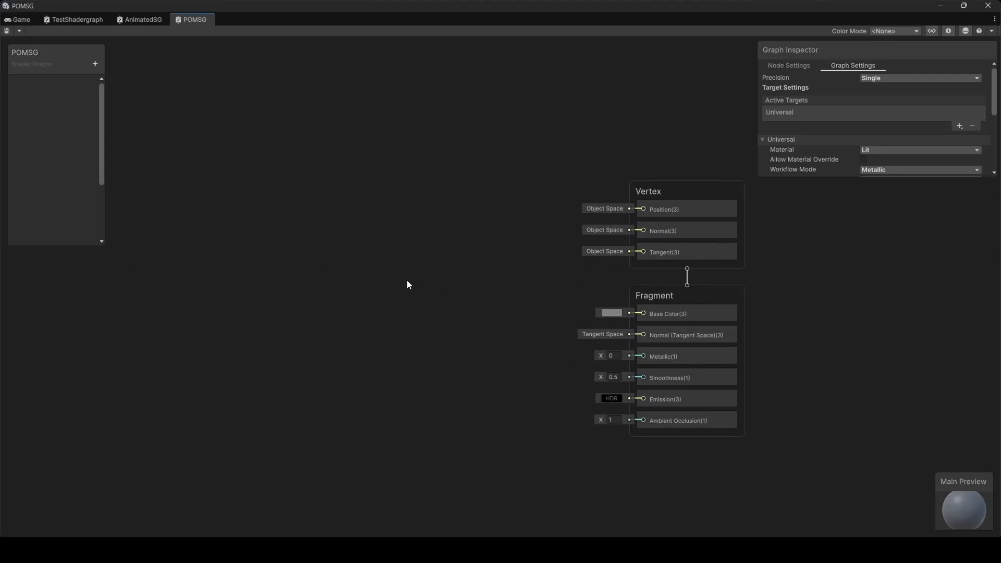
middle_click_drag(406, 281, 433, 266)
left_click(94, 67)
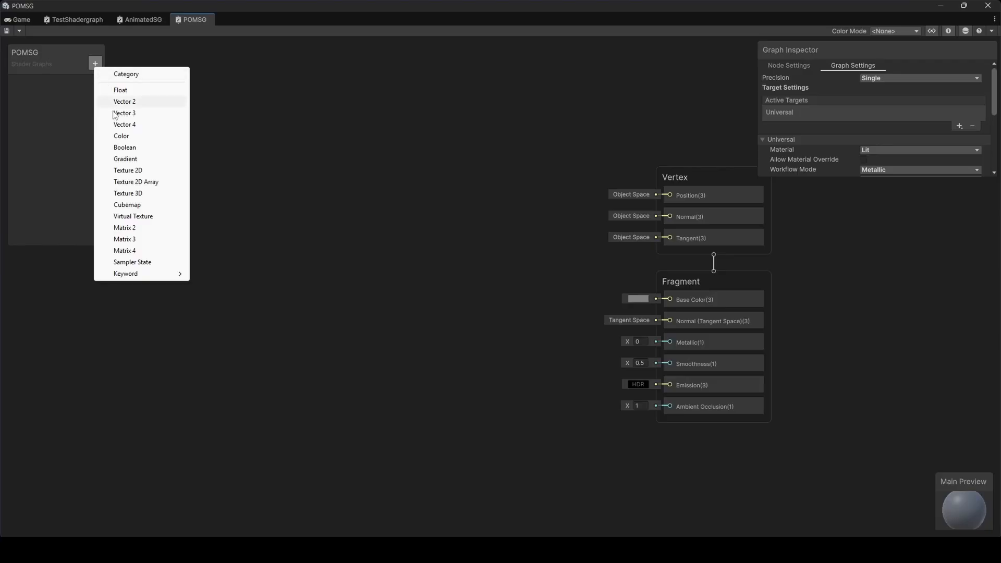
left_click(129, 175)
type("H")
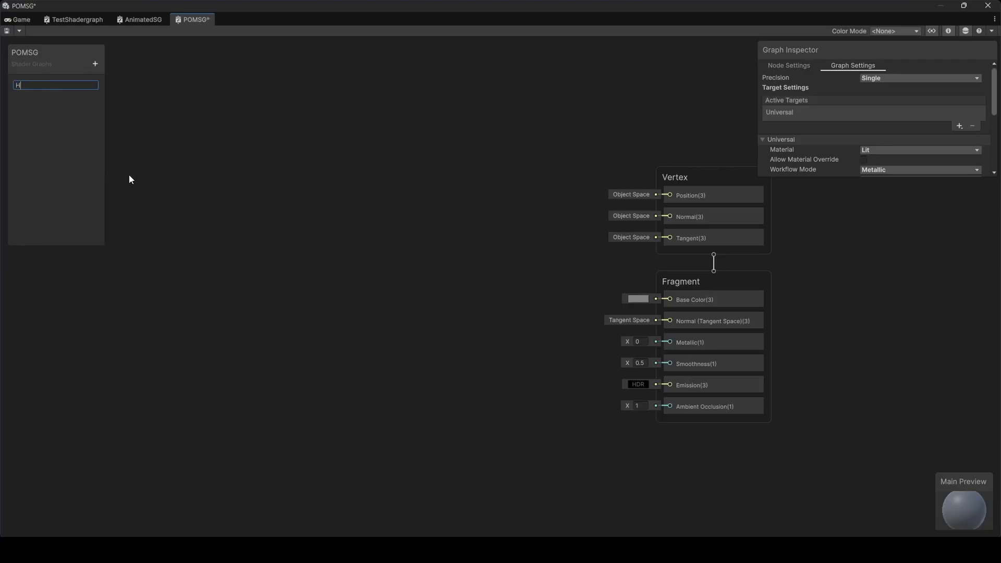
type("eightmap")
key("Return")
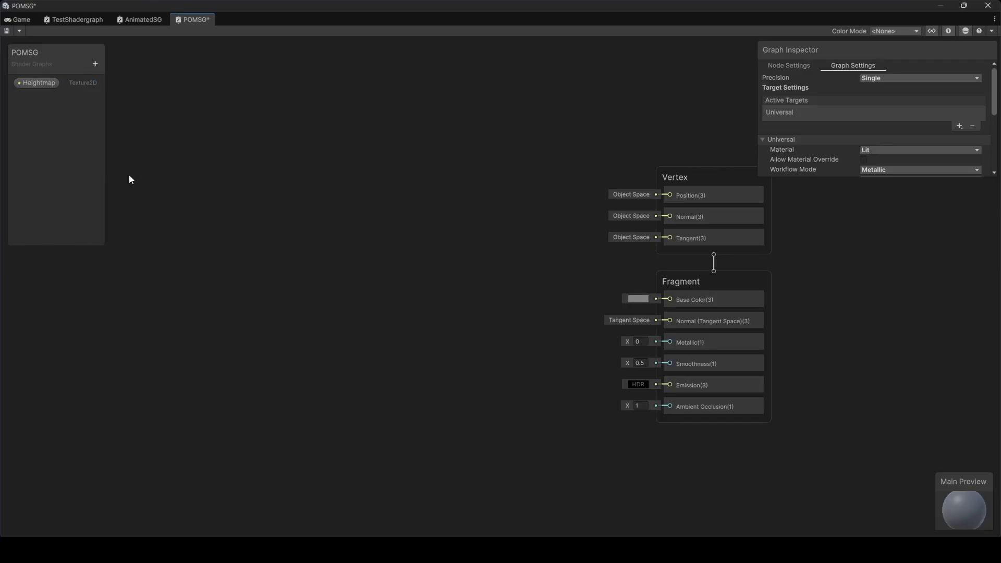
Set the Heightmap property's default texture to Bricks_Displacement and enable Use Tiling and Offset
left_click(53, 86)
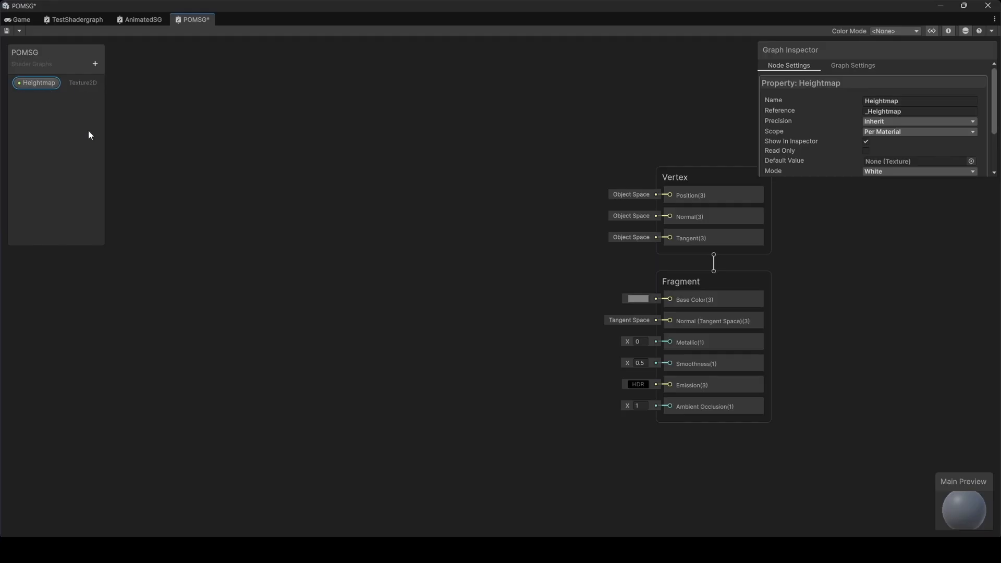
scroll(944, 147, "down", 1)
left_click(971, 133)
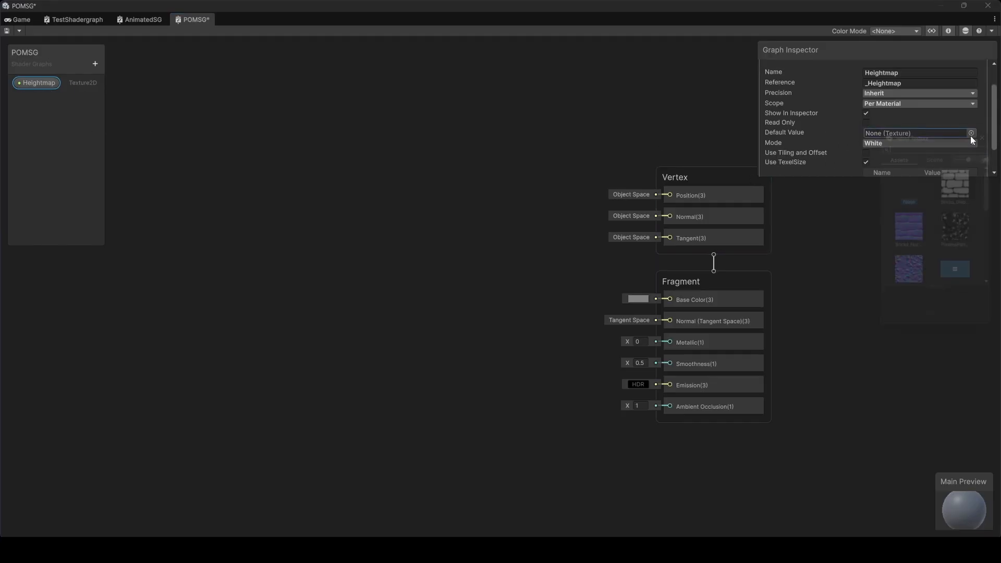
double_click(964, 168)
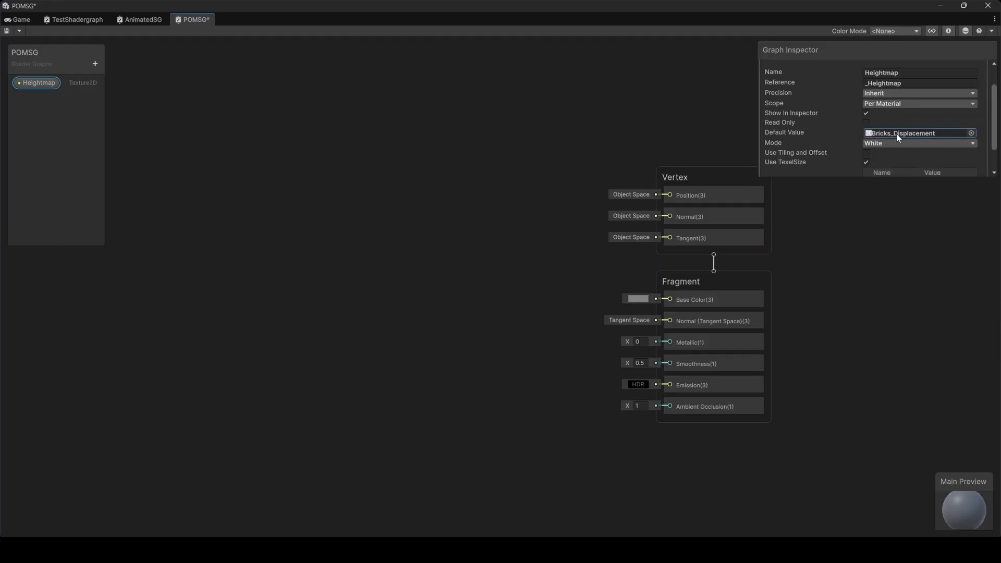
scroll(928, 130, "down", 1)
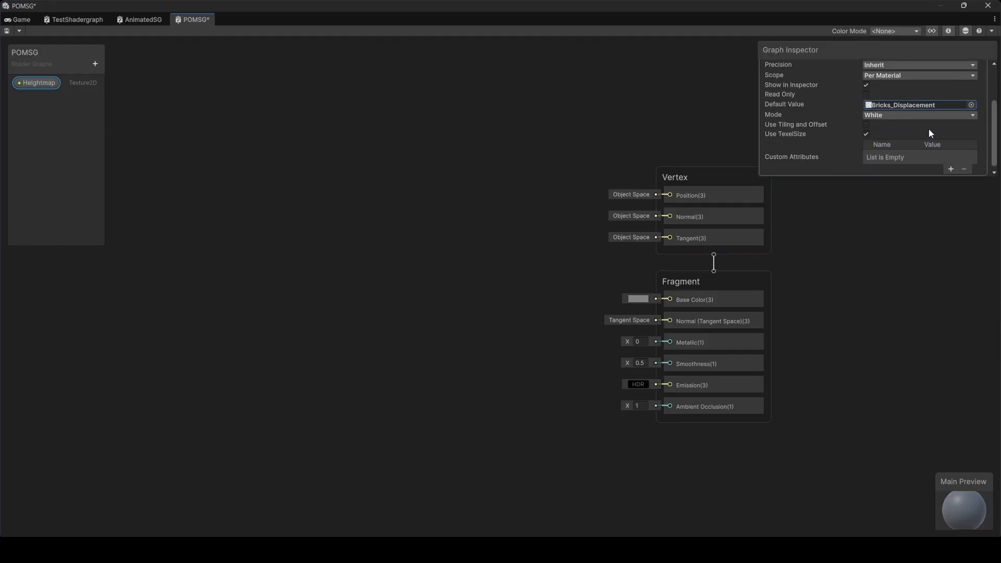
left_click(866, 122)
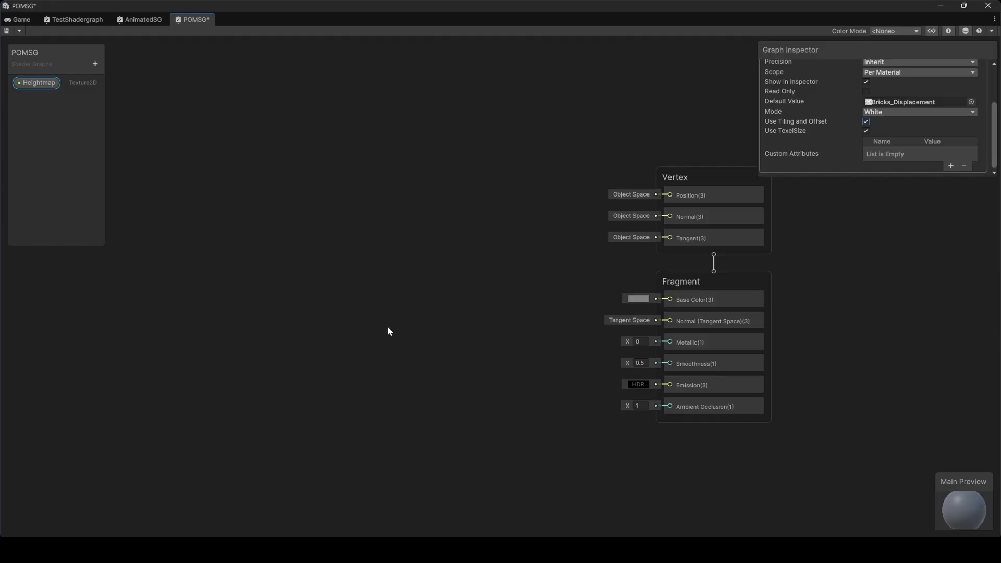
Place a Heightmap property node in the empty graph area, well ahead of the Vertex and Fragment blocks
middle_click_drag(352, 298, 530, 295)
left_click_drag(199, 220, 199, 222)
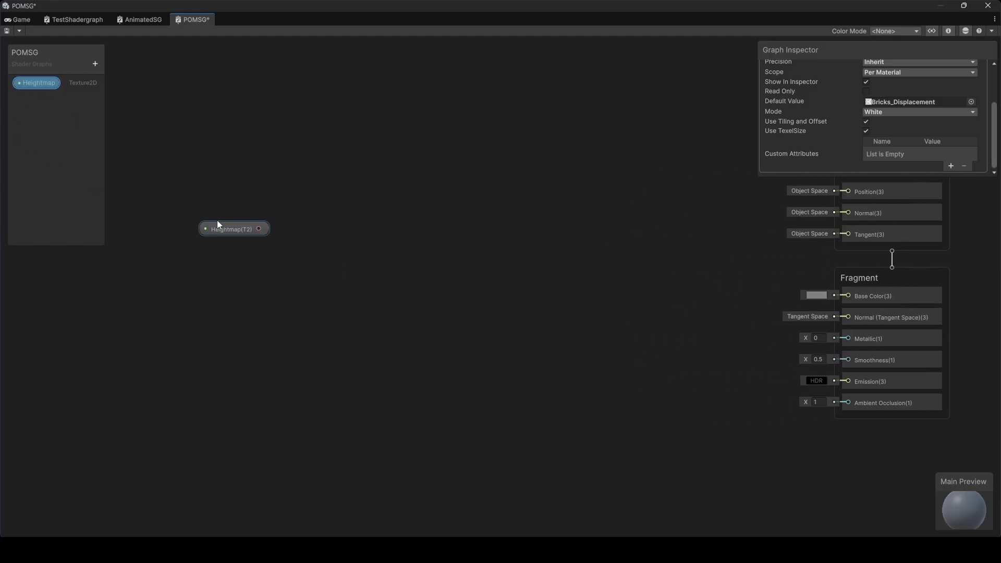
Create a Parallax Occlusion Mapping node fed by the Heightmap node and arrange the two nodes side by side
left_click_drag(260, 231, 302, 243)
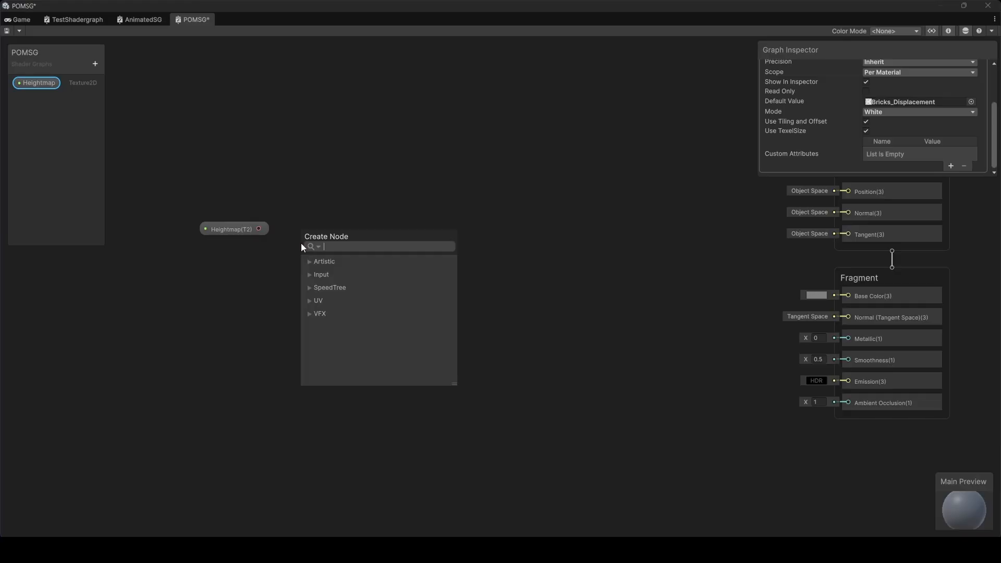
type("pa")
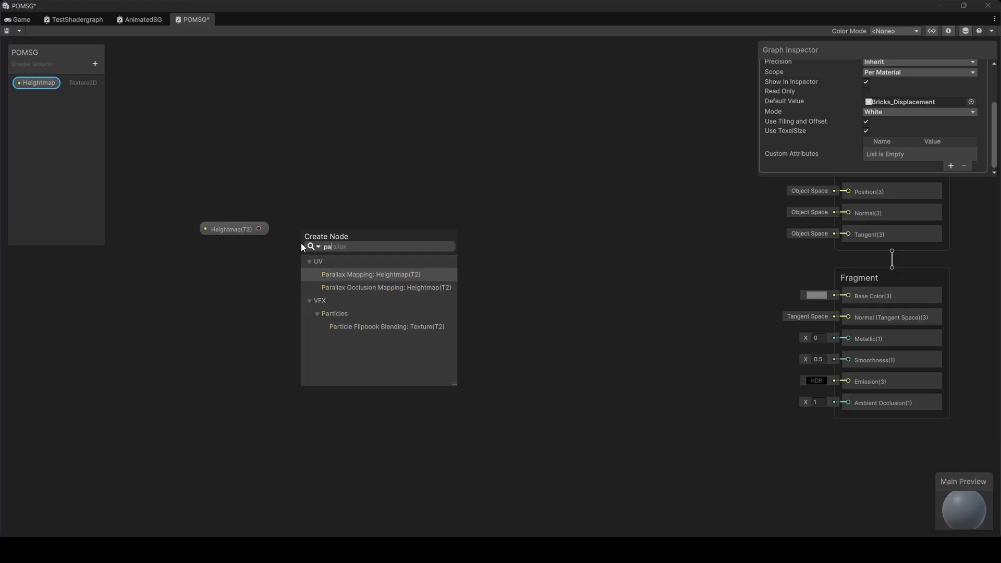
left_click(339, 287)
middle_click_drag(237, 264, 383, 261)
left_click_drag(355, 222, 242, 228)
left_click_drag(452, 240, 343, 242)
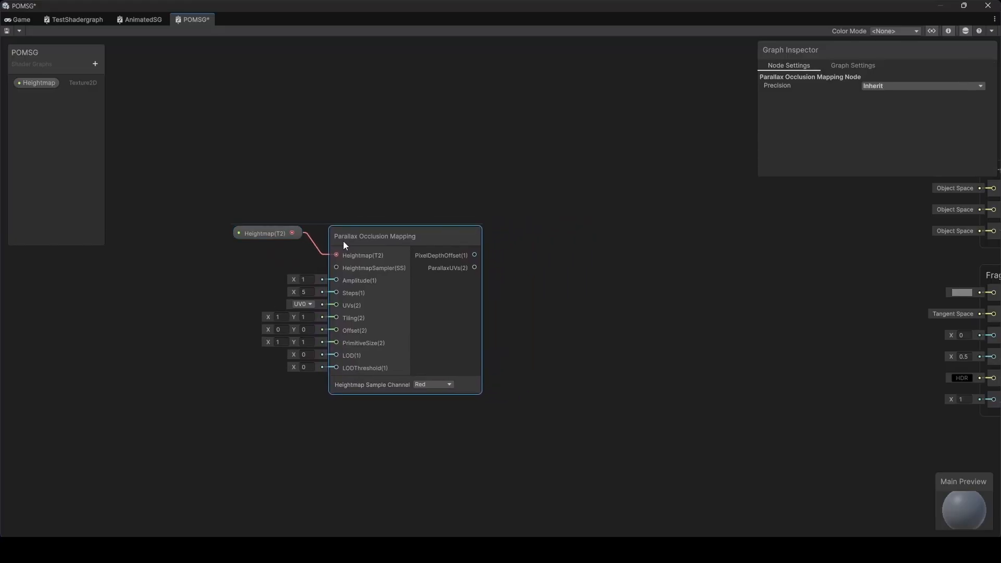
Add two Float properties named Amplitude and Steps to the graph
middle_click_drag(238, 304, 351, 286)
scroll(357, 280, "up", 3)
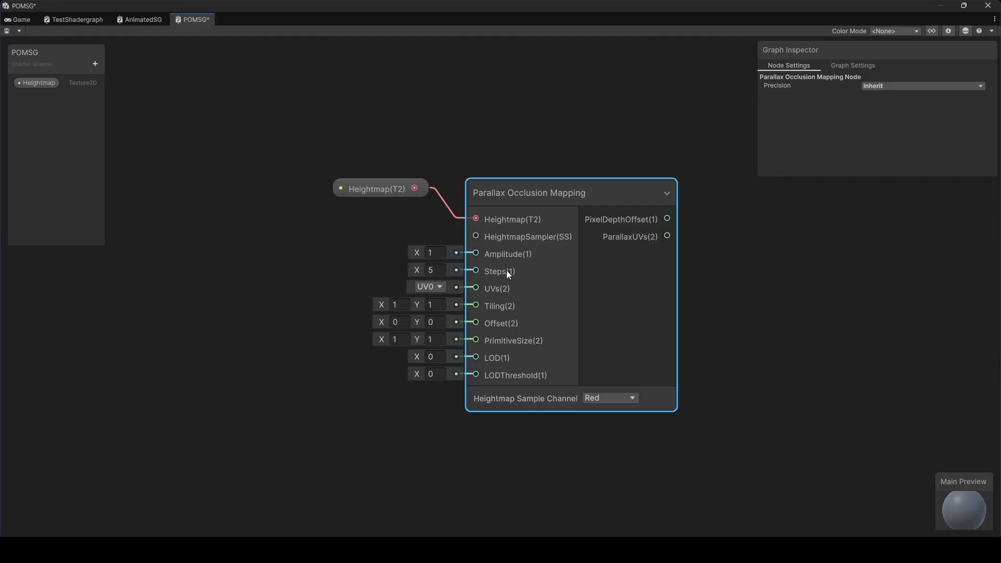
middle_click_drag(354, 261, 402, 271)
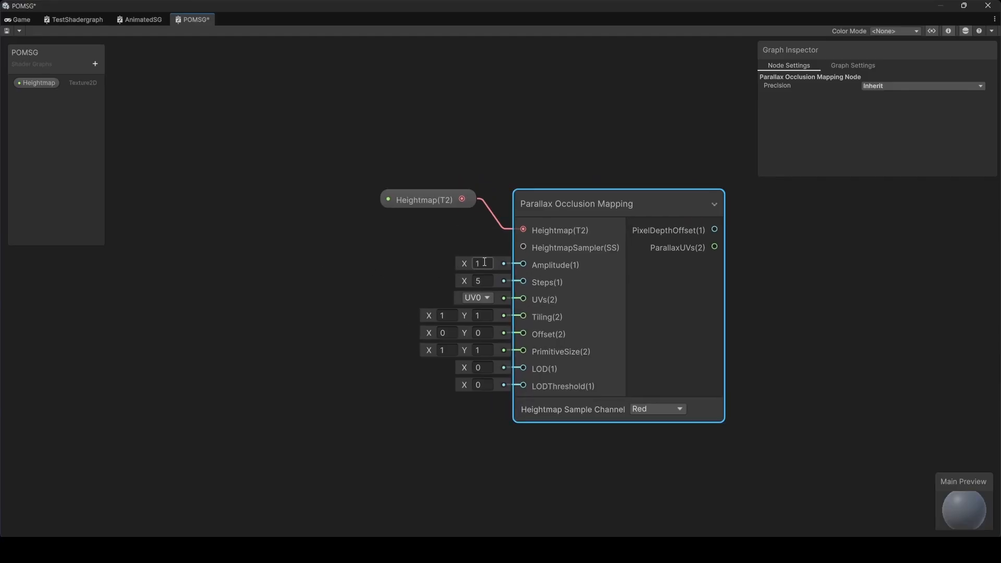
left_click(95, 63)
left_click(136, 87)
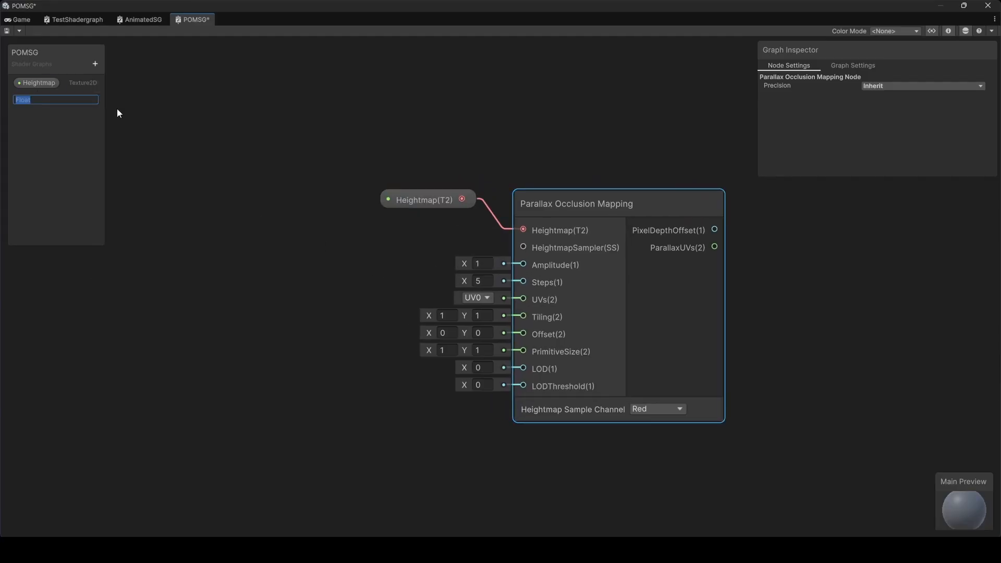
type("Amplitude")
key("Return")
left_click(96, 67)
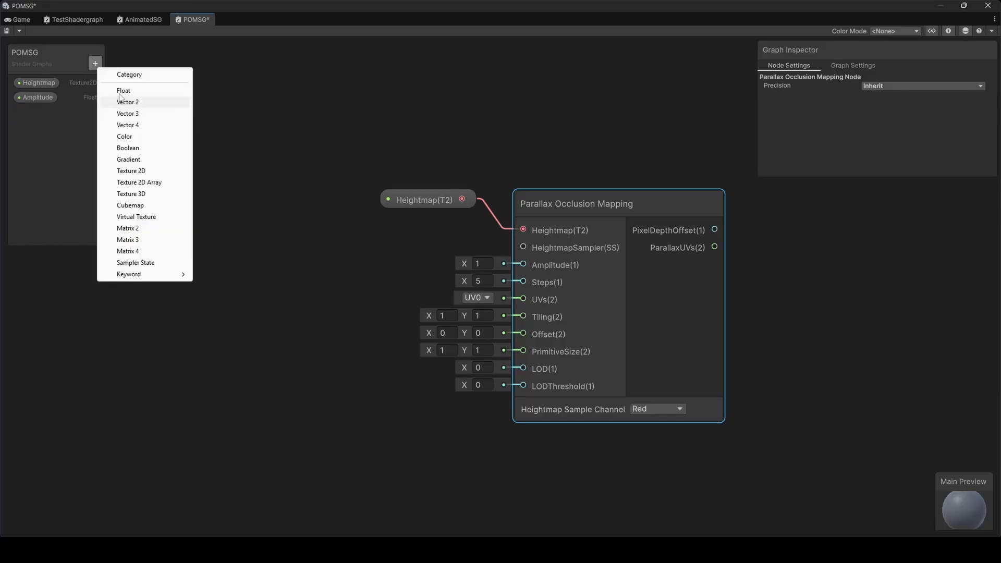
left_click(120, 92)
type("Steps")
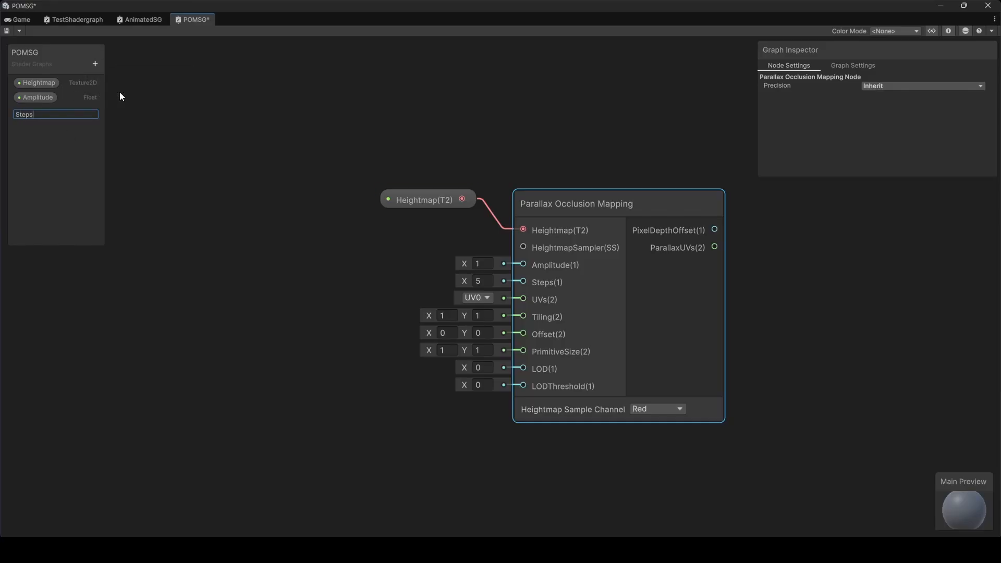
key("Return")
Place an Amplitude node, connect it to the Parallax Occlusion Mapping node's Amplitude input, and set the property's default value to 1
left_click_drag(46, 97, 379, 228)
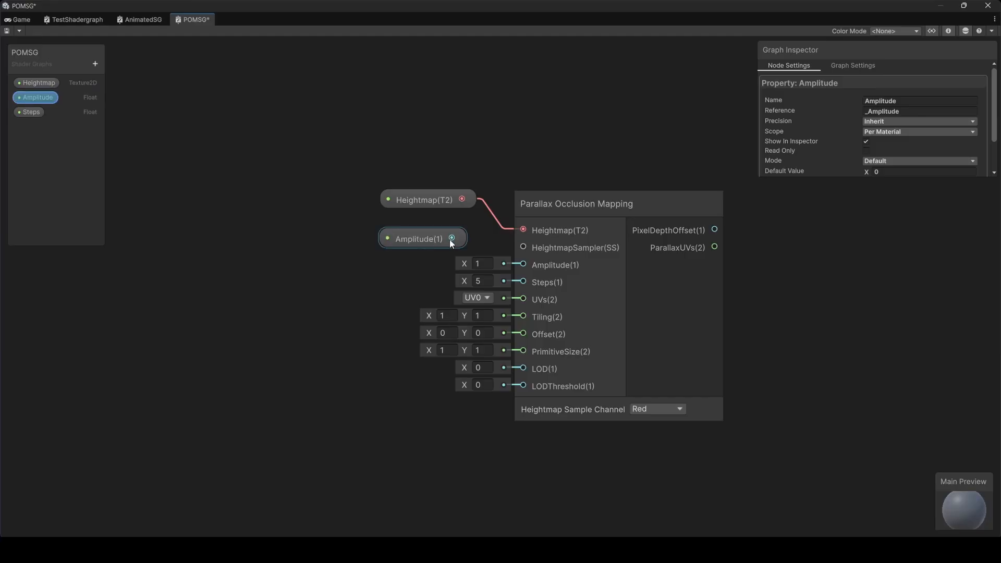
left_click_drag(451, 238, 523, 264)
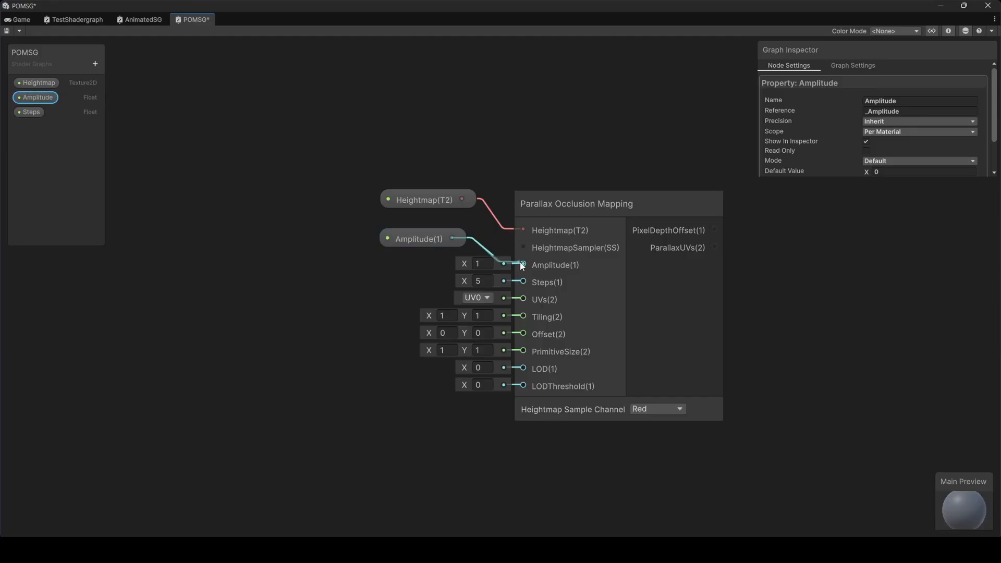
left_click(908, 172)
type("1")
Set the Steps property's default value to 5 and connect a Steps node to the Parallax Occlusion Mapping node's Steps input
left_click(32, 111)
left_click(887, 171)
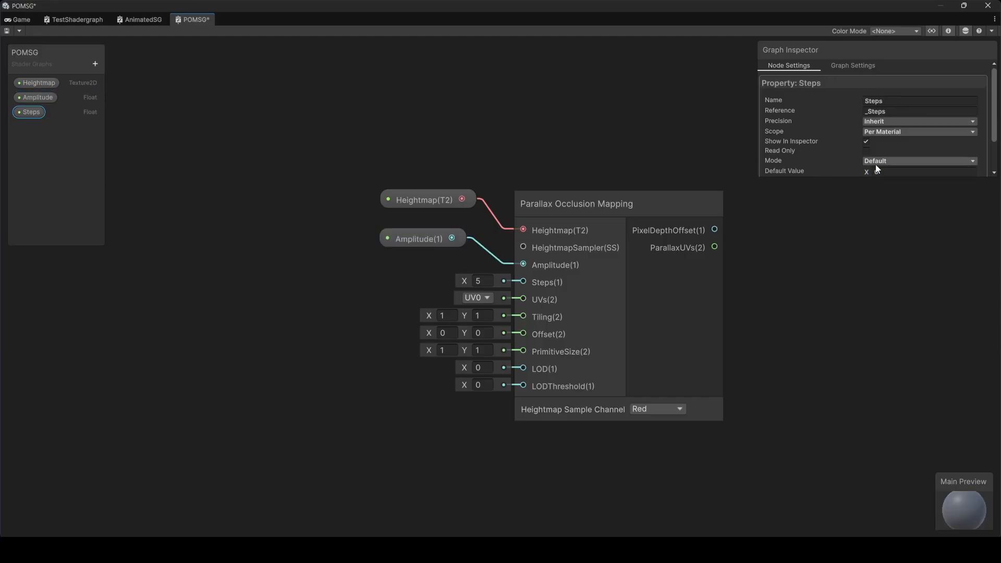
type("5")
left_click_drag(34, 113, 35, 121)
left_click_drag(408, 259, 523, 282)
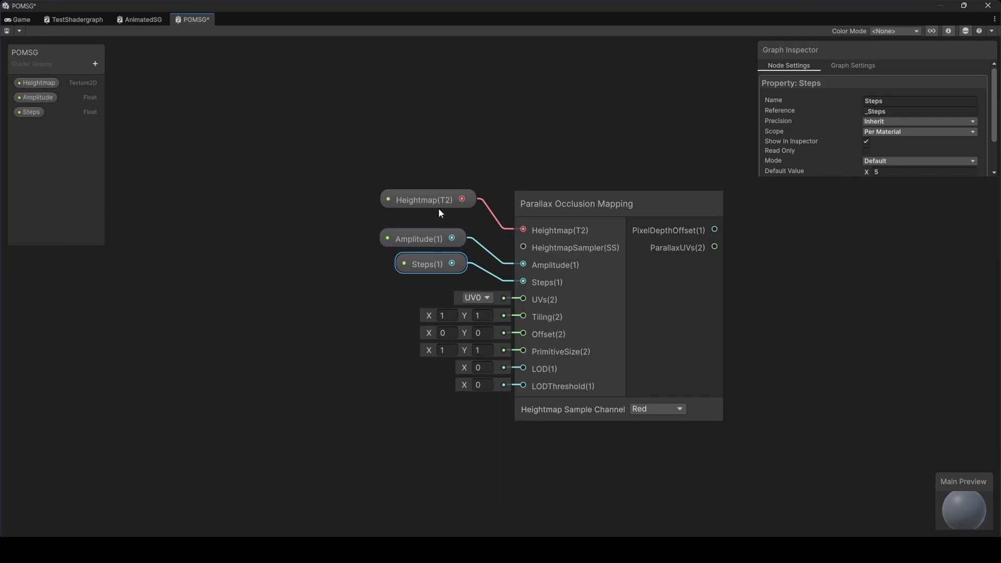
Align the Heightmap, Amplitude and Steps nodes beside the Parallax Occlusion Mapping node and move the group farther from the Fragment block
left_click_drag(435, 198, 426, 200)
mouse_move(429, 236)
left_mouse_down()
mouse_move(432, 225)
mouse_move(438, 243)
left_mouse_up()
scroll(540, 200, "down", 3)
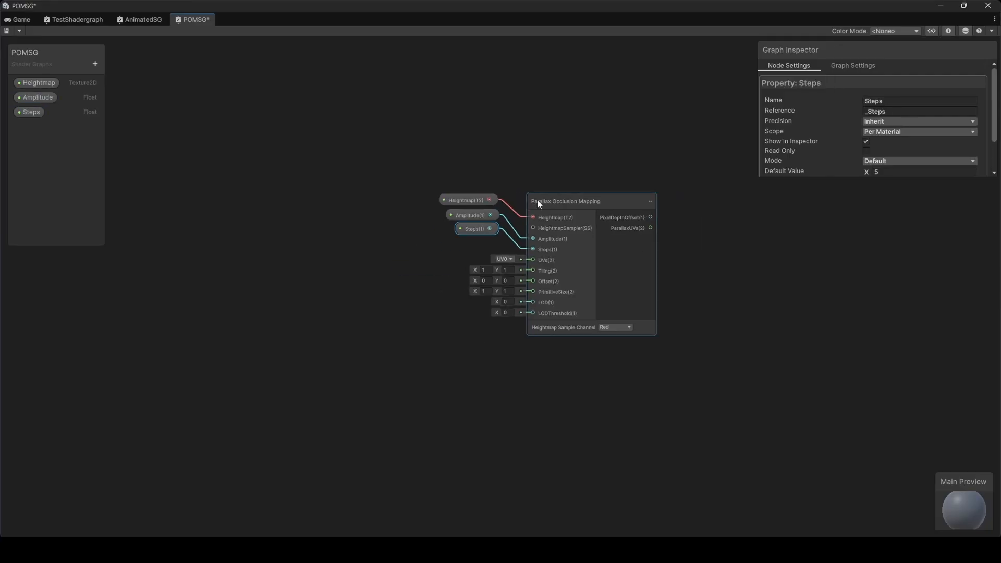
left_click_drag(438, 148, 412, 252)
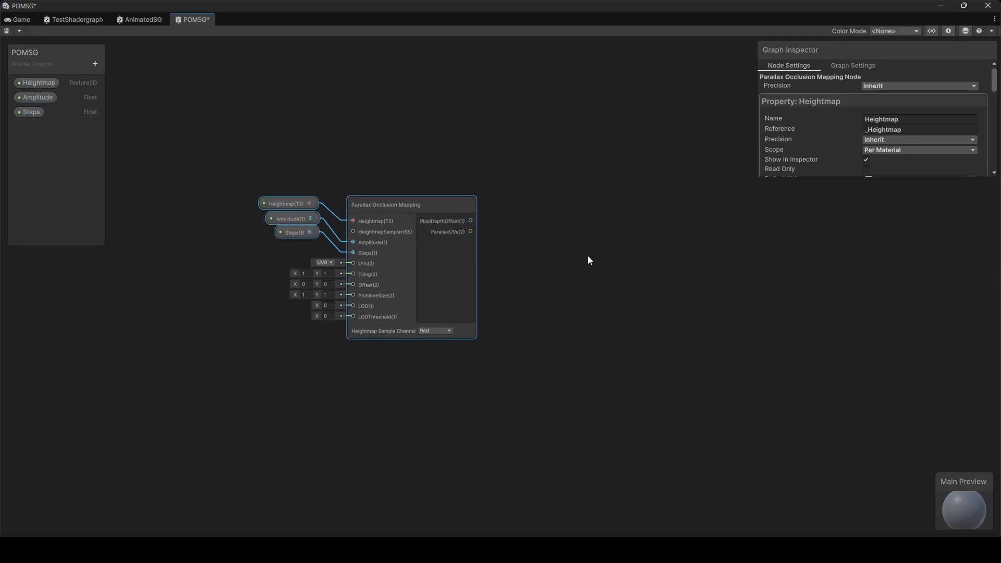
left_click(561, 269)
scroll(515, 225, "up", 3)
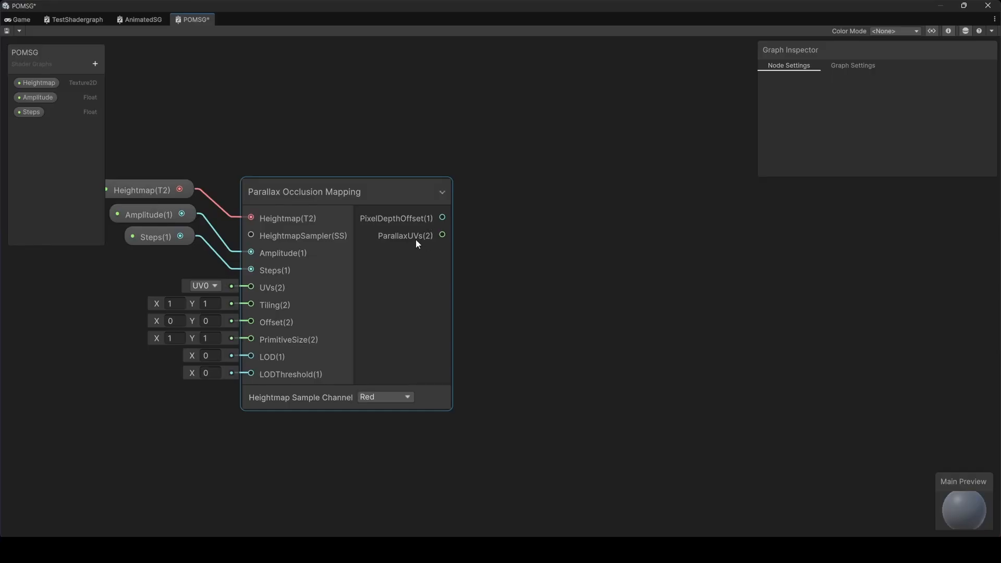
left_click_drag(377, 236, 383, 235)
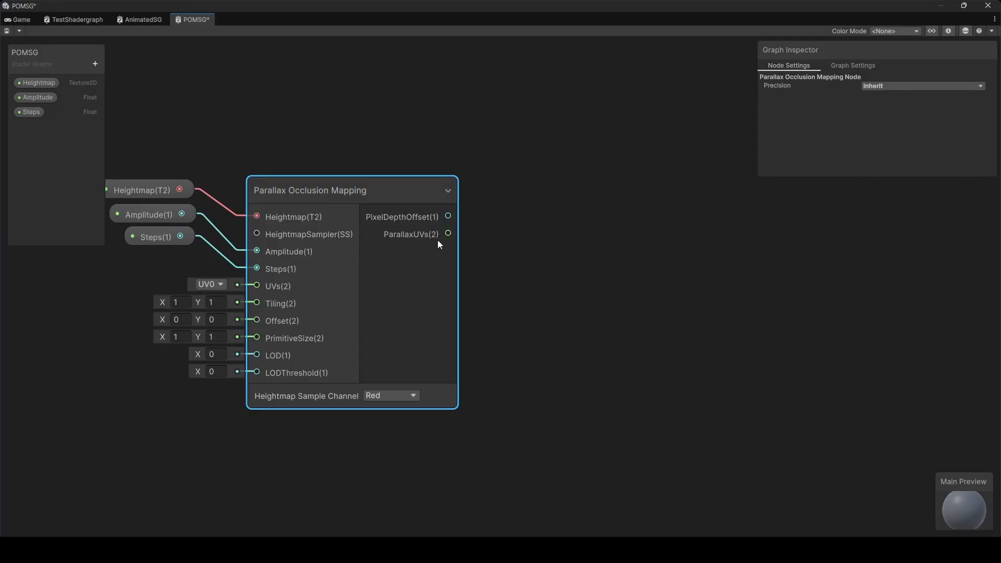
Add a Texture 2D property named BaseMap
scroll(438, 242, "down", 3)
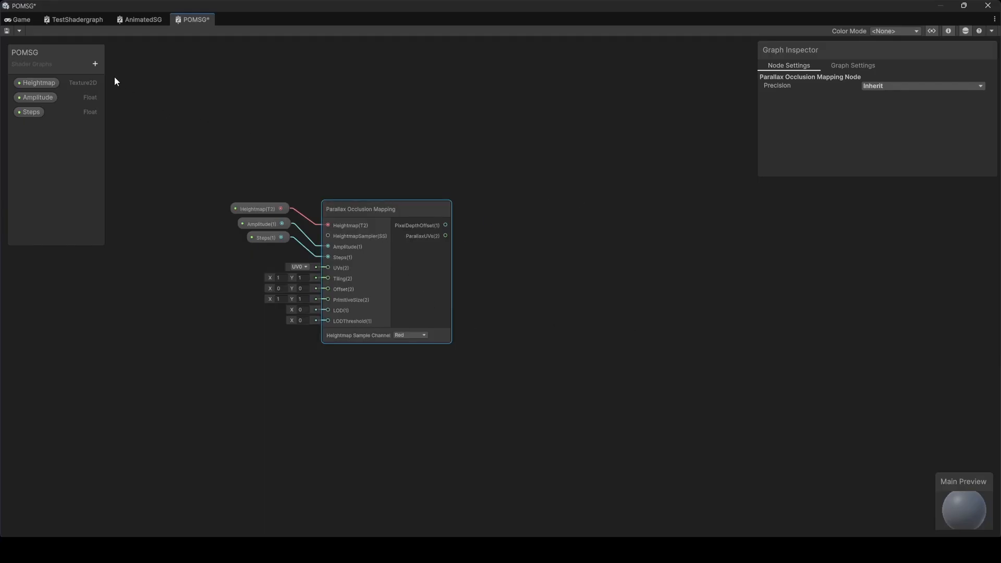
left_click(96, 64)
left_click(133, 169)
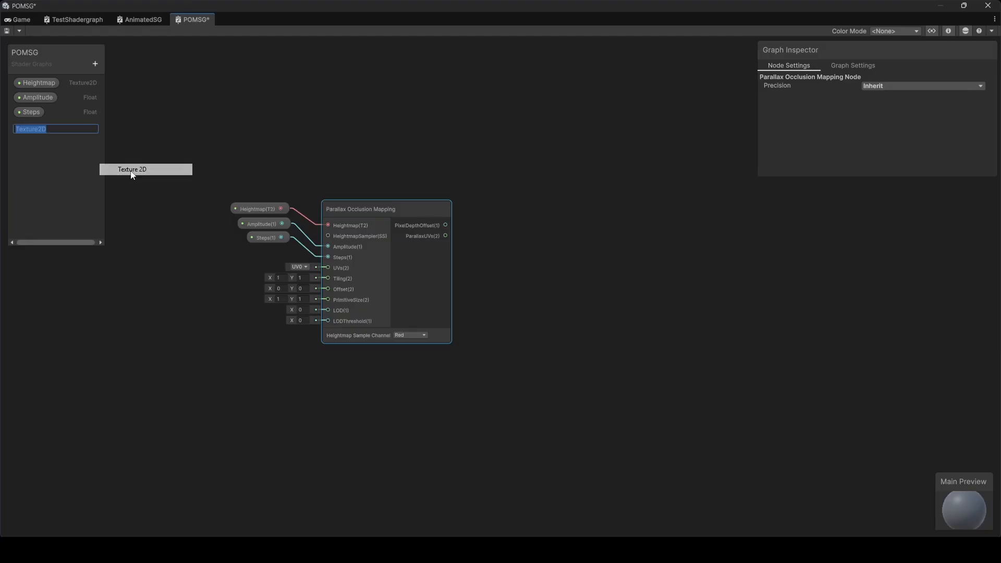
type("BaseMap")
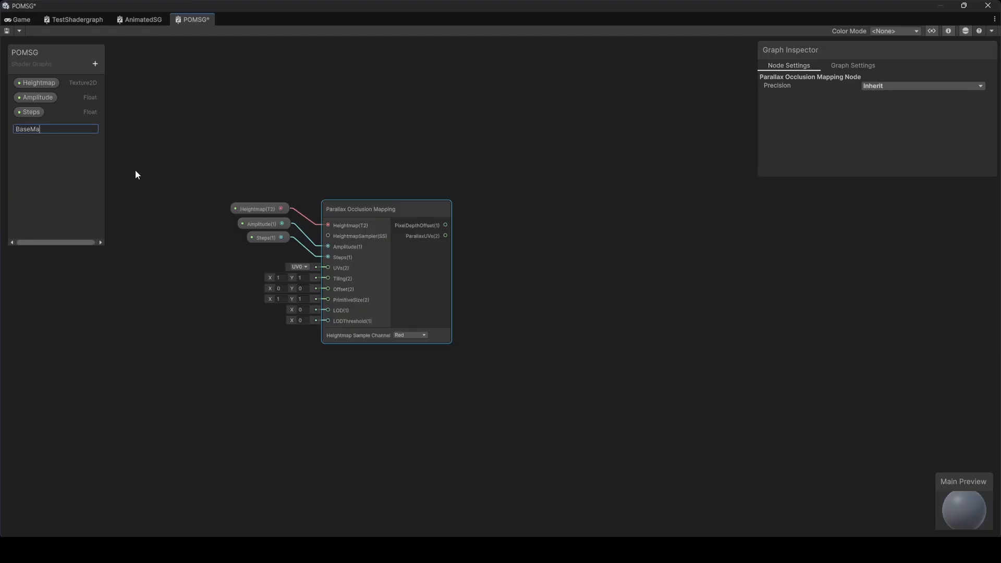
key("Return")
Add a Texture 2D property named NormalMap and set its mode to Normal Map
left_click(95, 64)
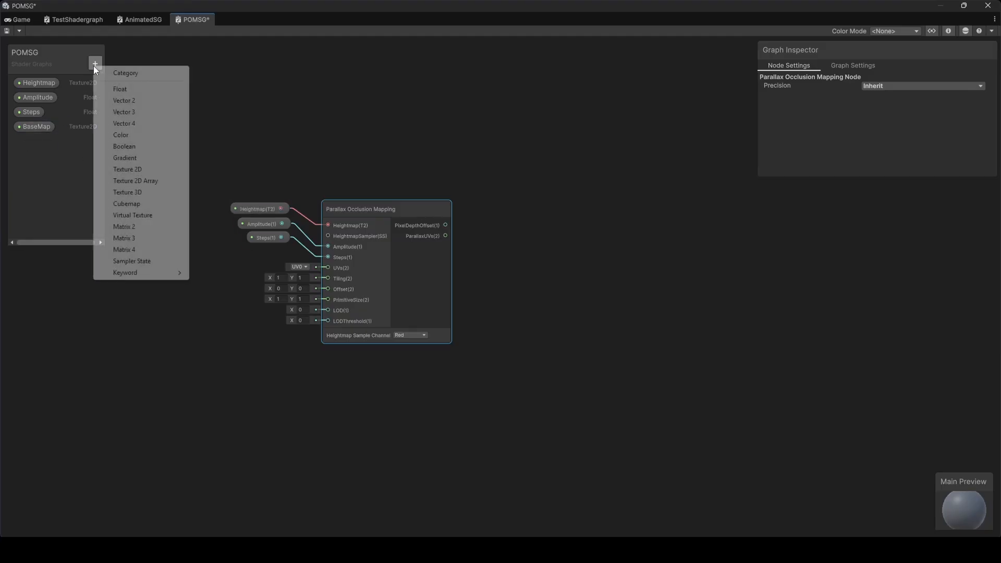
left_click(132, 170)
type("Normal")
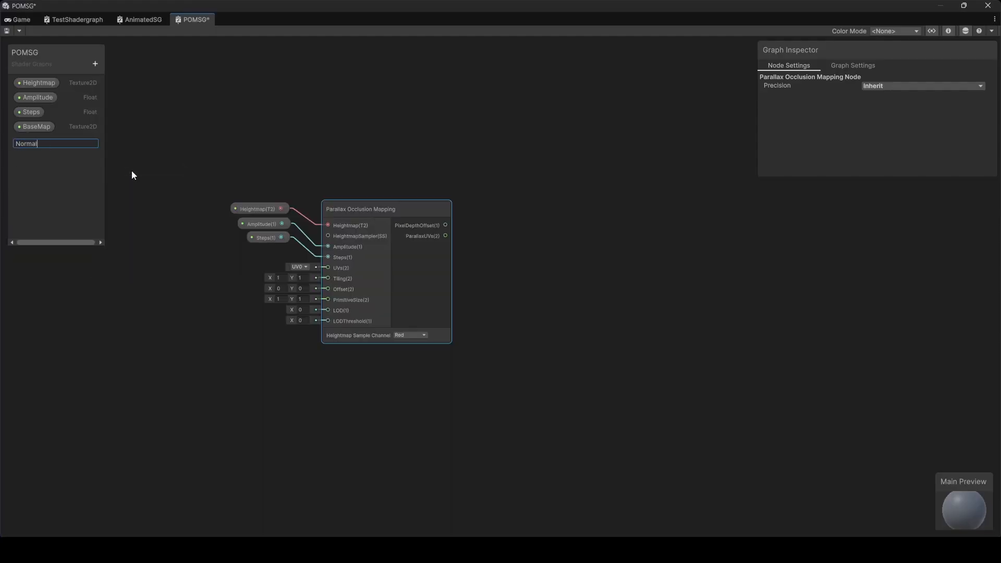
type("Map")
key("Return")
left_click(22, 141)
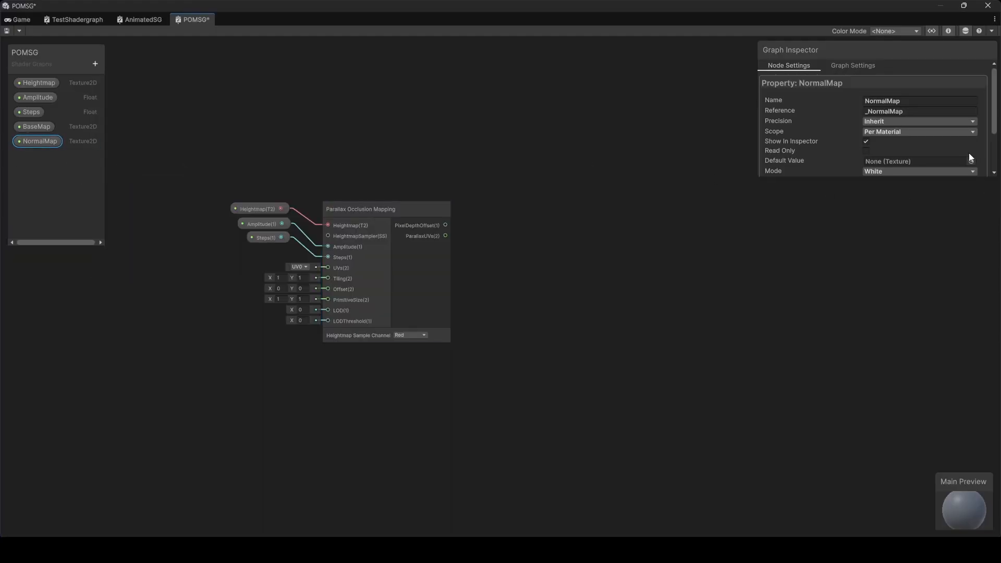
scroll(965, 154, "down", 2)
left_click(943, 144)
left_click(895, 188)
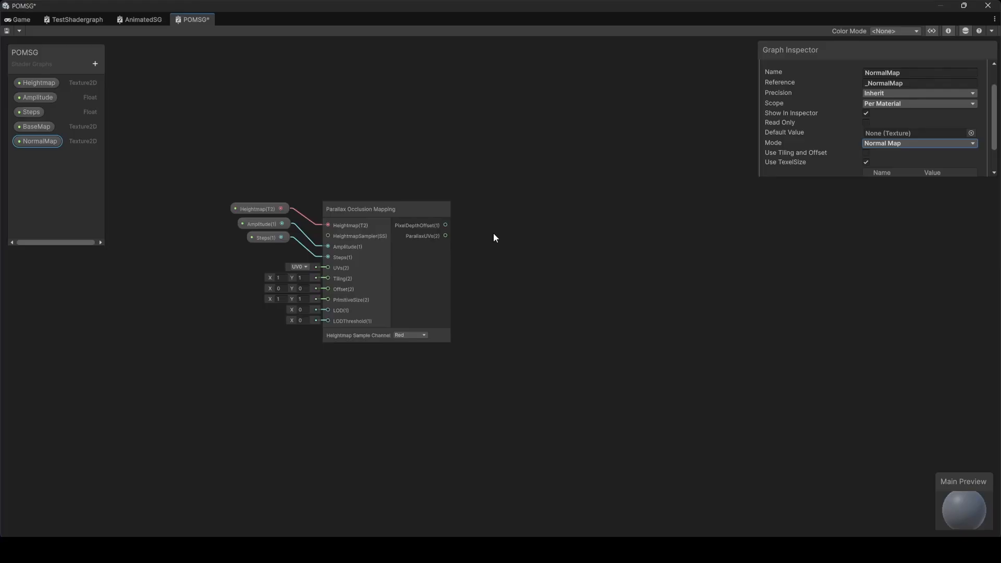
Place a BaseMap node below the Parallax Occlusion Mapping node and create a Sample Texture 2D node from its output
middle_click_drag(524, 264, 462, 246)
left_click_drag(43, 128, 415, 361)
key("space")
type("sample")
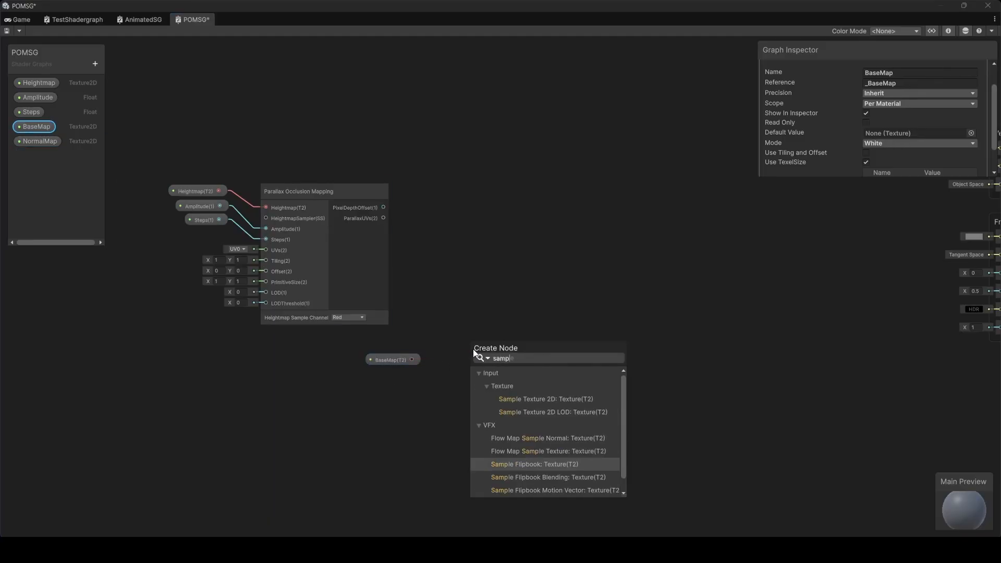
left_click(565, 399)
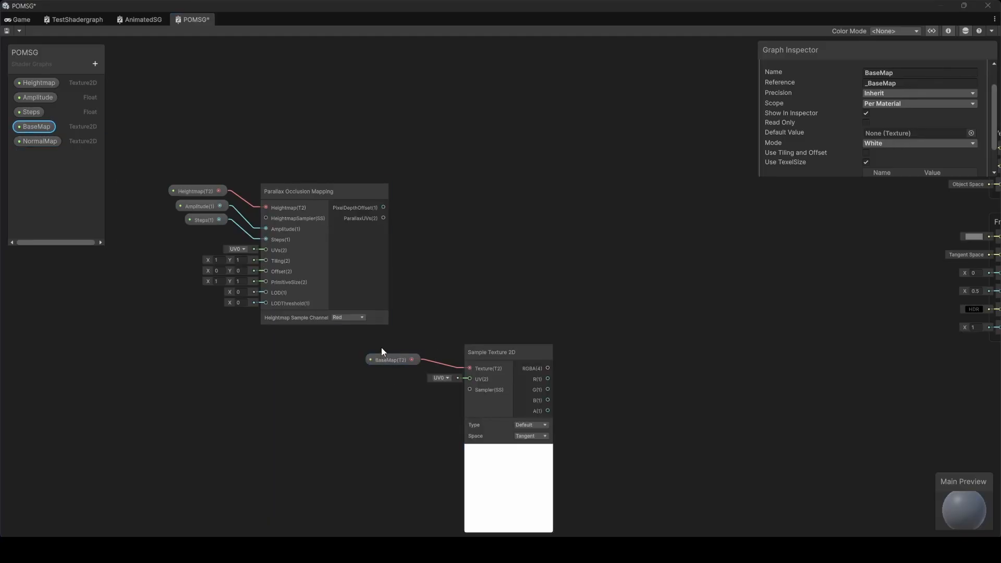
Move the BaseMap and Sample Texture 2D nodes beside the Parallax Occlusion Mapping node and connect ParallaxUVs to the sampler's UV input
left_click_drag(380, 347, 534, 171)
left_click(531, 139)
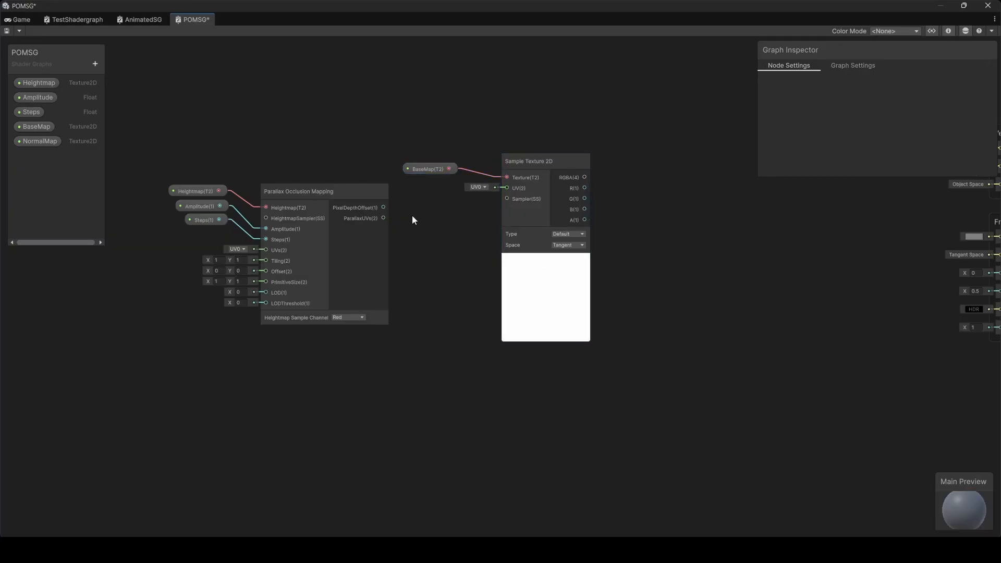
left_click_drag(384, 218, 506, 189)
left_click_drag(530, 168, 515, 178)
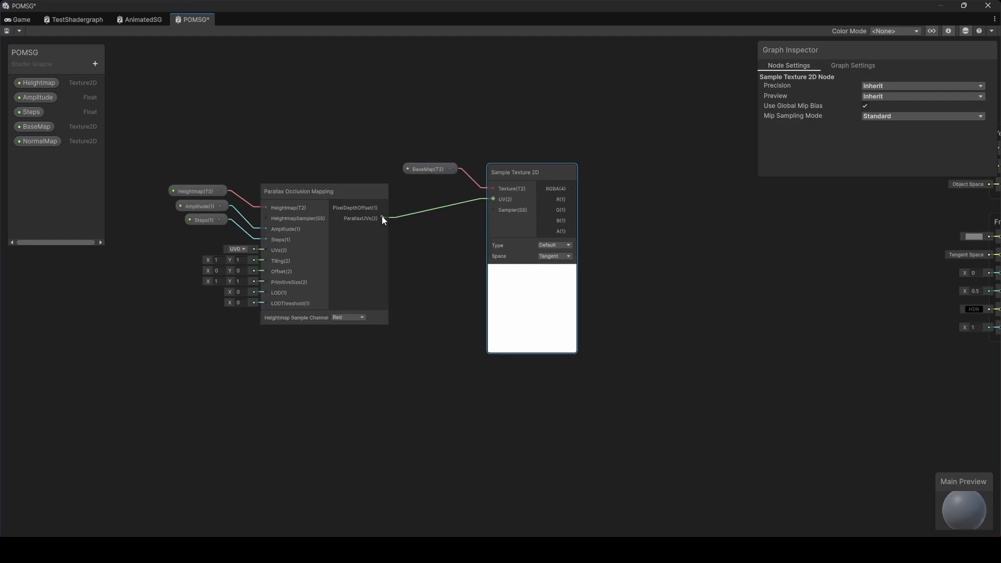
Create a second Sample Texture 2D node from the ParallaxUVs output, place it below the first, and set its type to Normal
left_click_drag(384, 217, 480, 425)
type("sampl")
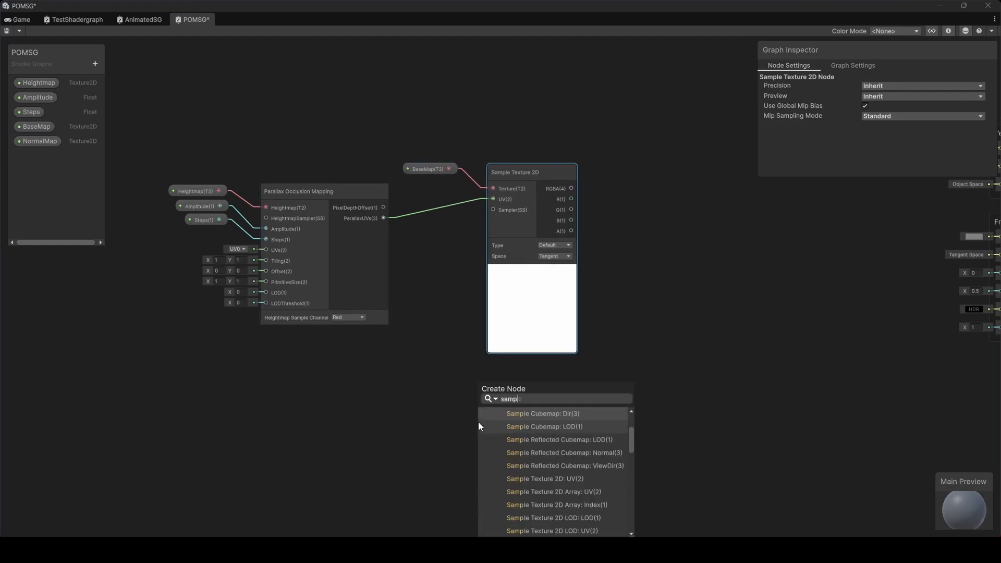
type("e tex")
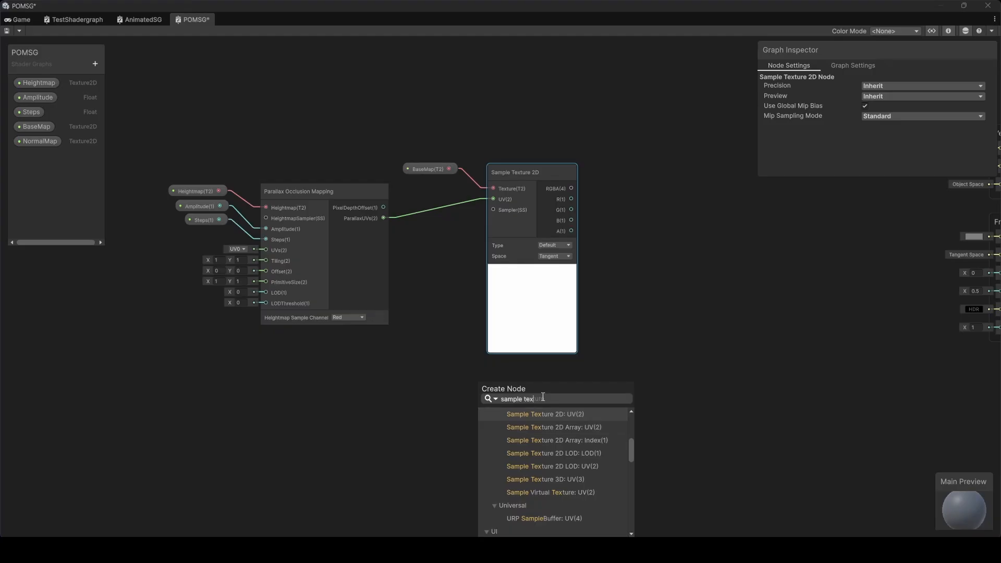
left_click(552, 414)
left_click_drag(517, 402, 533, 387)
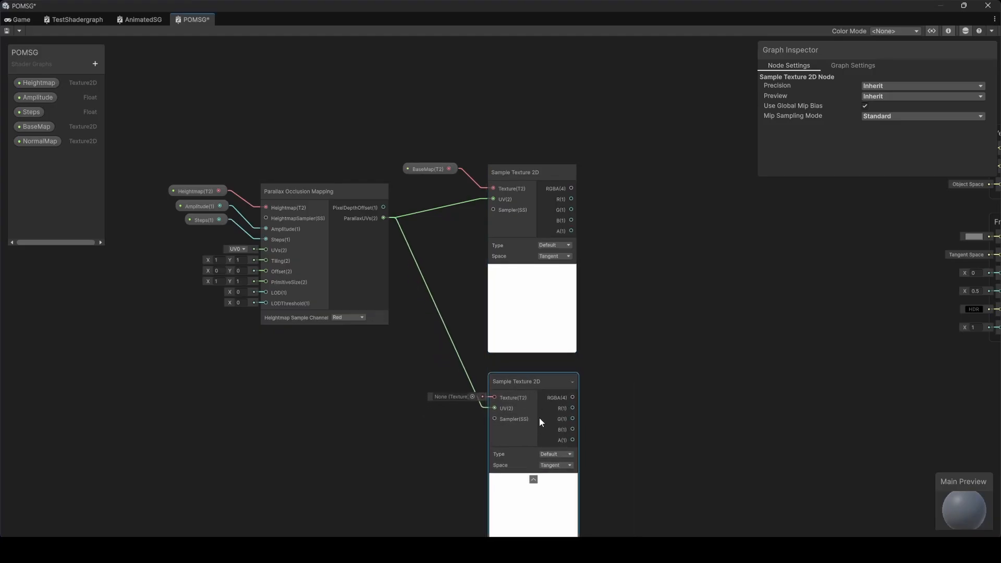
left_click(548, 452)
left_click(562, 475)
Connect a NormalMap node to the second Sample Texture 2D node's Texture input and place it beside that sampler
middle_click_drag(434, 446, 451, 383)
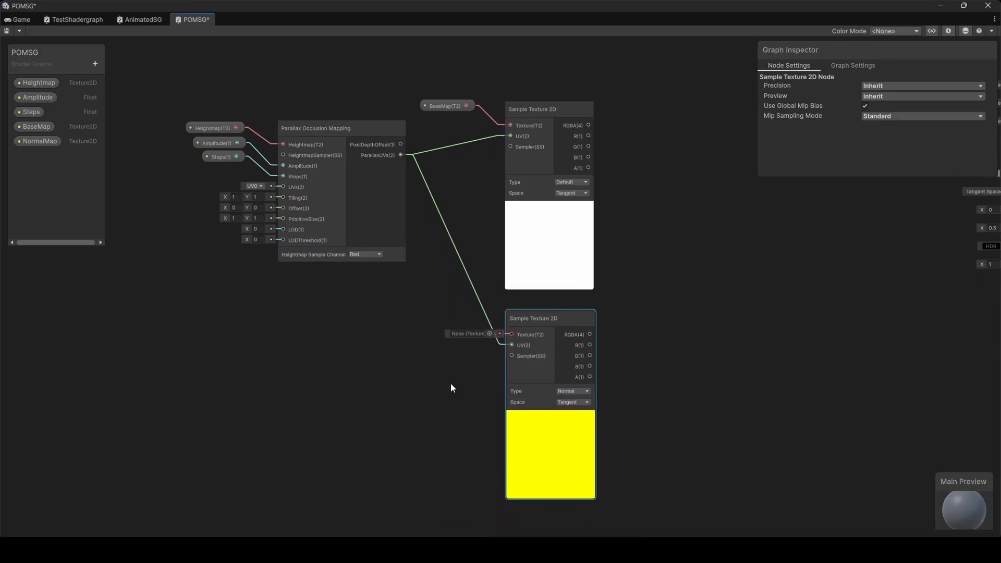
left_click_drag(30, 140, 512, 335)
left_click_drag(402, 355, 444, 326)
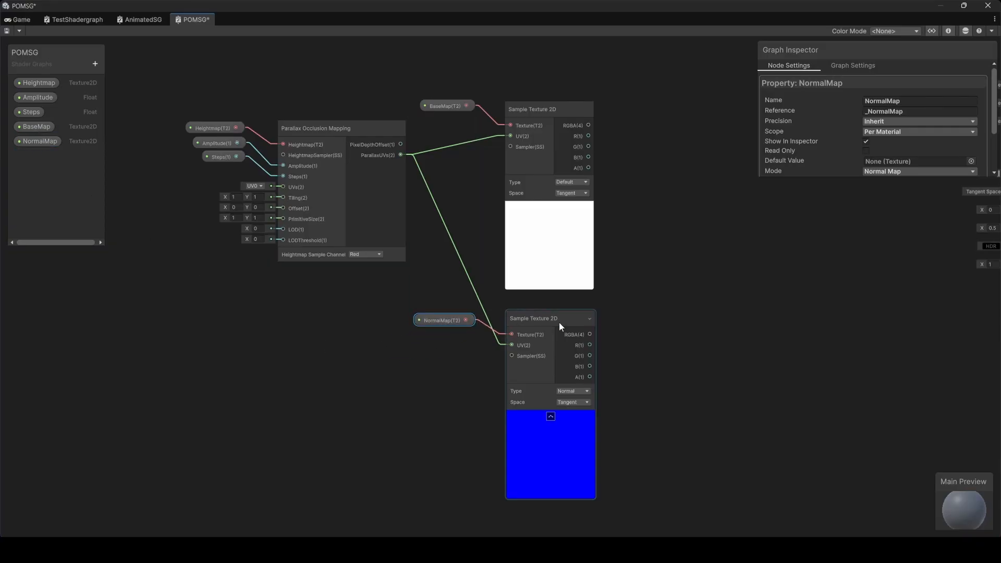
left_click(658, 304)
Connect the BaseMap sampler's RGBA to Base Color and the NormalMap sampler's RGBA to Normal (Tangent Space) in the Fragment block
scroll(626, 329, "down", 5)
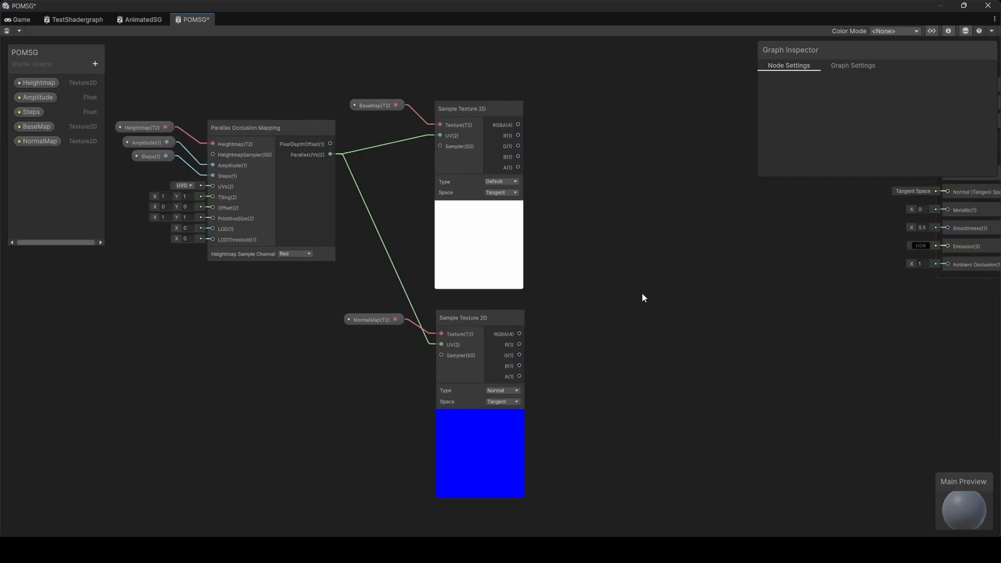
scroll(624, 300, "up", 3)
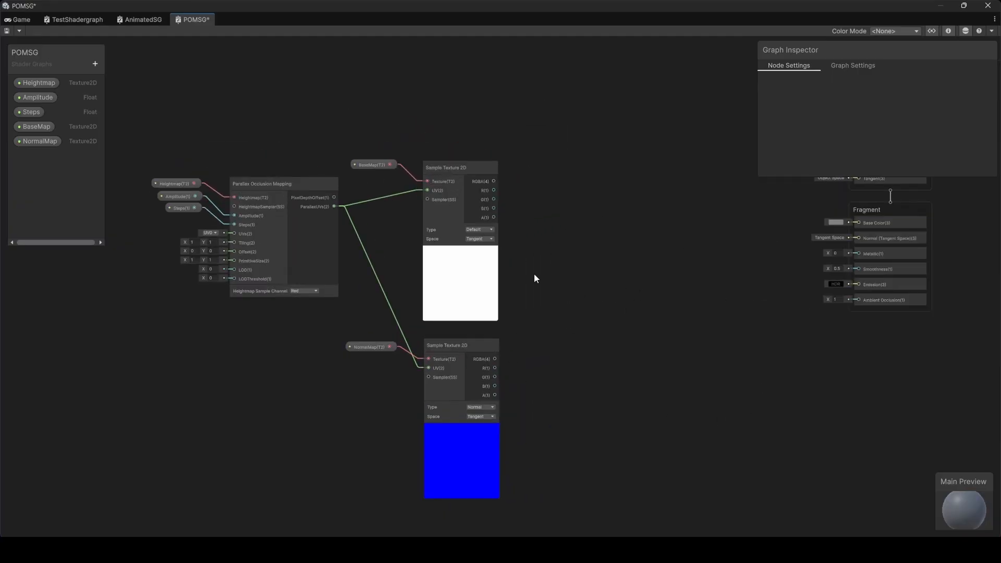
middle_click_drag(591, 255, 521, 260)
left_click_drag(427, 182, 787, 226)
left_click_drag(427, 363, 795, 242)
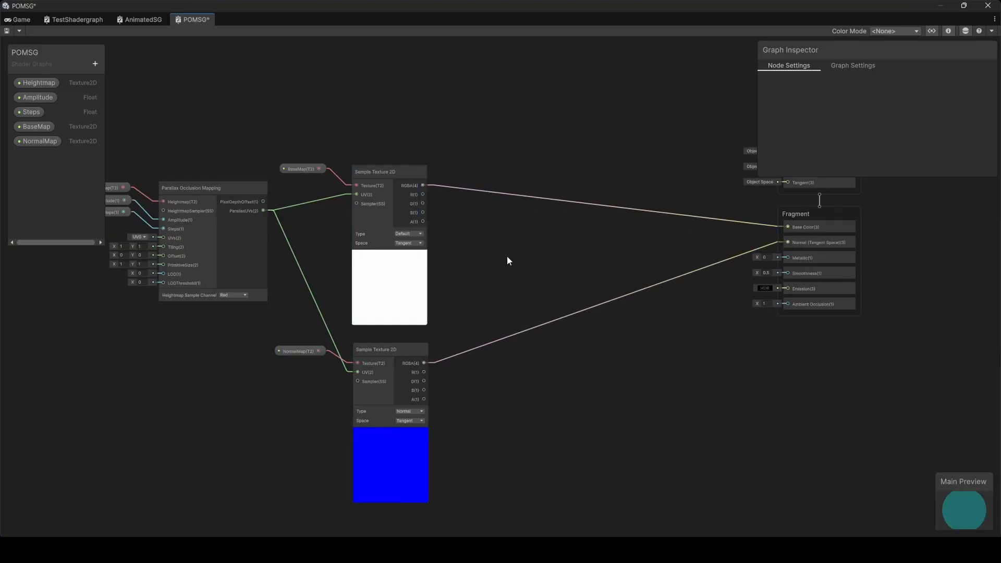
Save the POMSG graph and assign the brick displacement texture to the POMSGTest material's Heightmap in the main editor
left_click(7, 31)
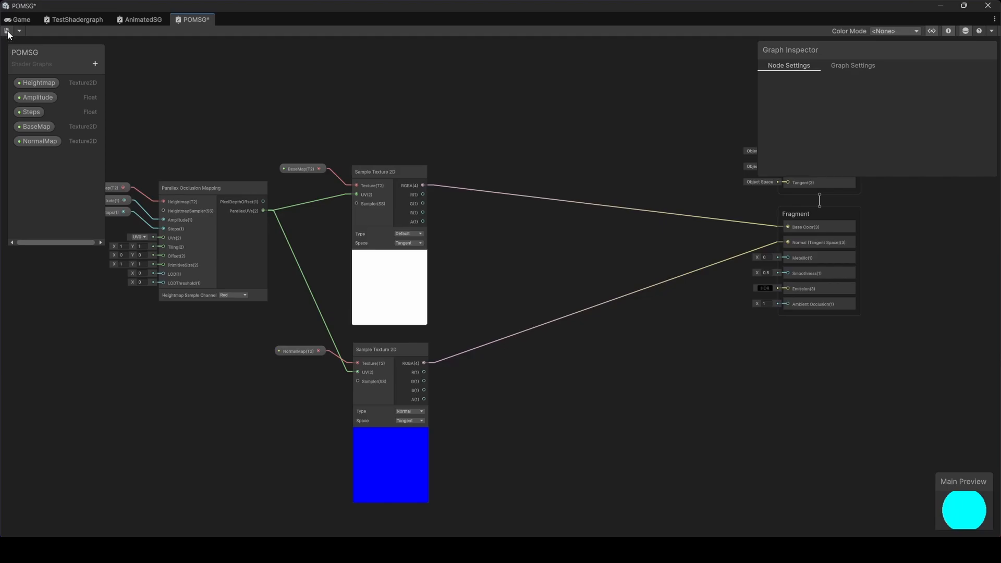
left_click(21, 20)
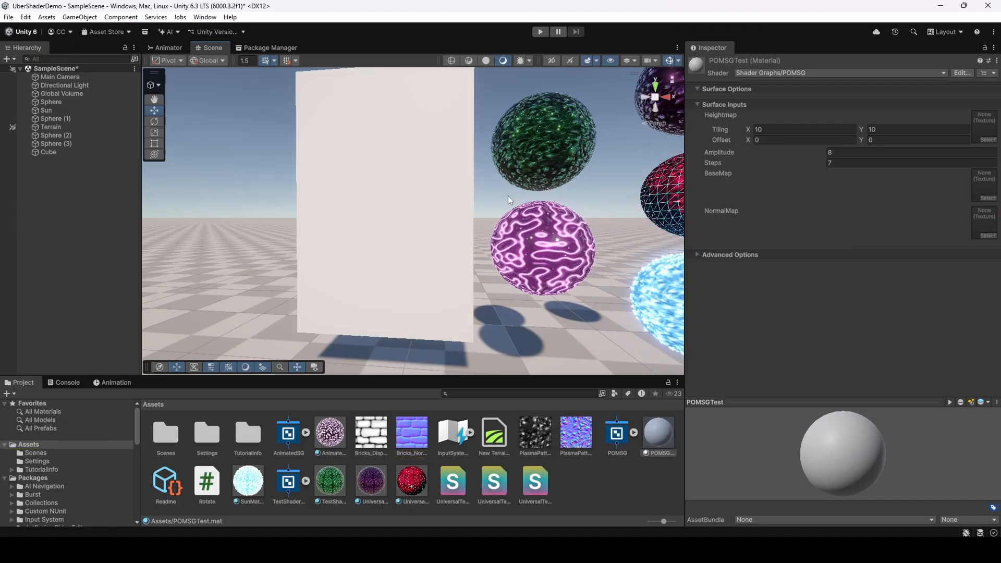
left_click(988, 139)
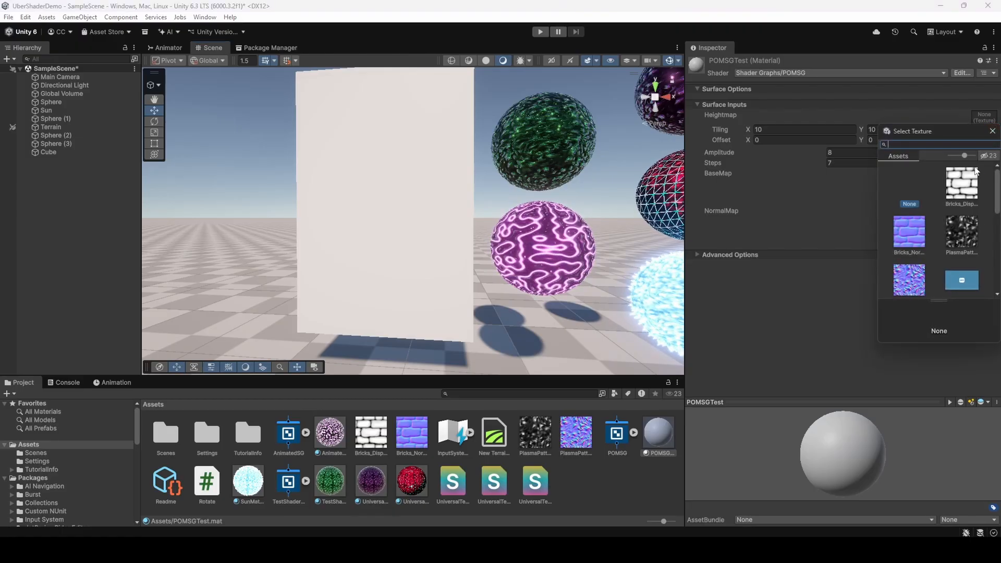
double_click(962, 189)
Assign the brick displacement texture to the material's BaseMap and the brick normal texture to its NormalMap
left_click(989, 198)
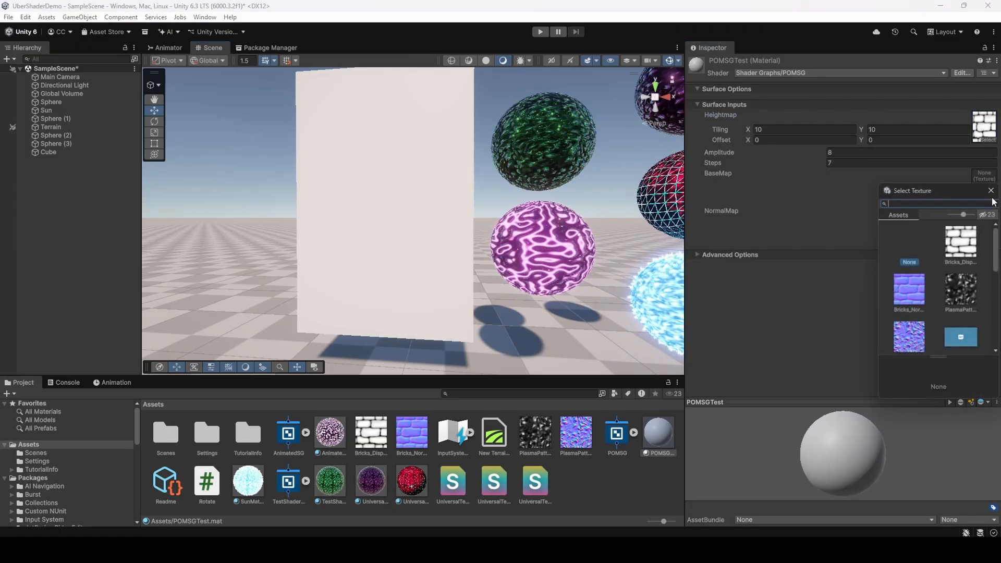
double_click(962, 241)
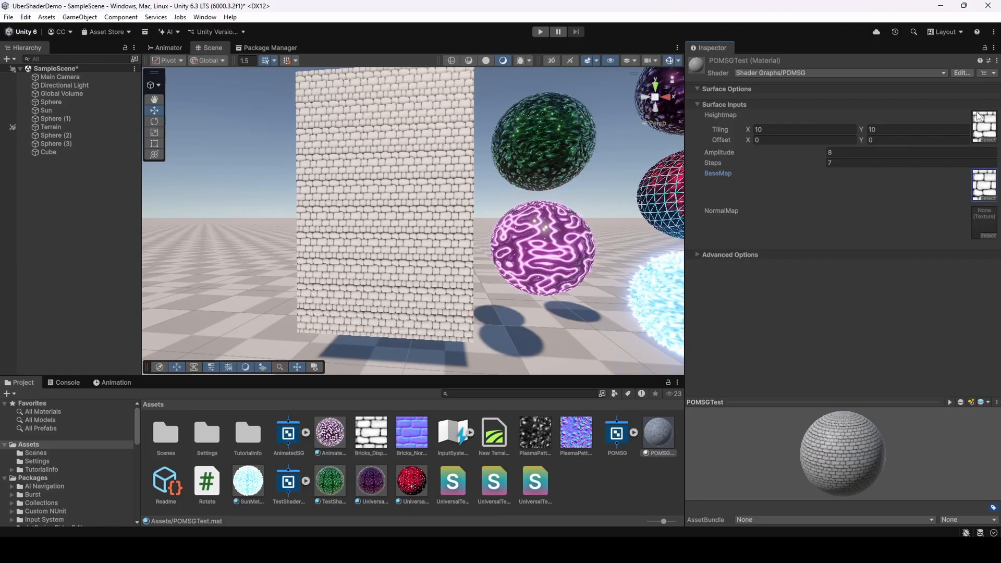
left_click(988, 235)
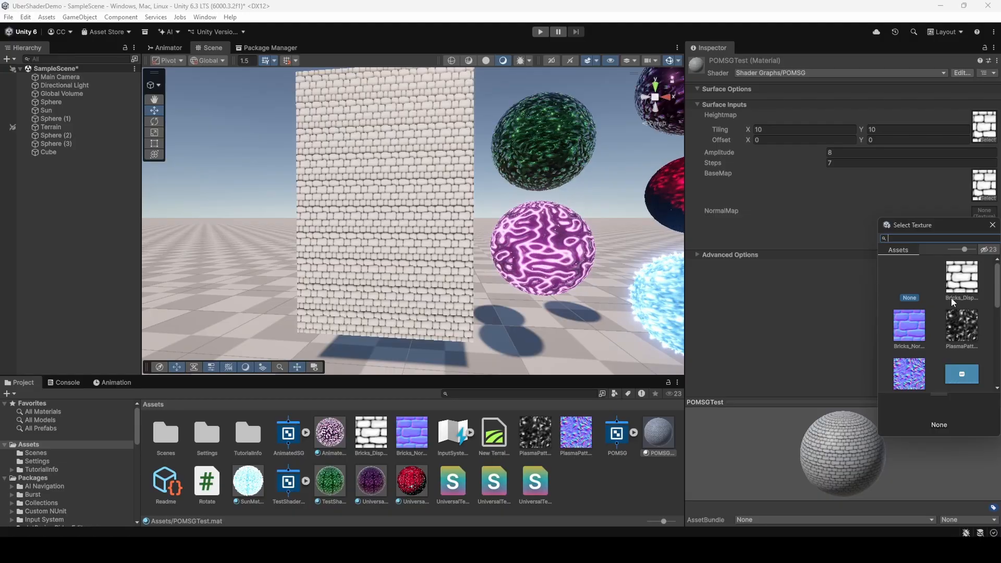
double_click(909, 326)
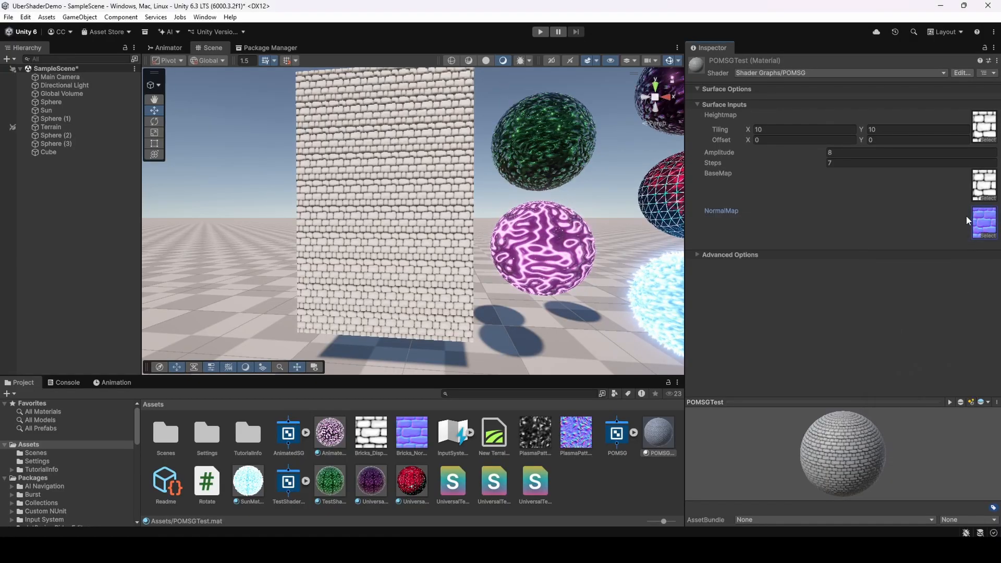
Set the material's Amplitude to 0 and inspect the brick wall up close at a grazing angle
scroll(499, 201, "up", 10)
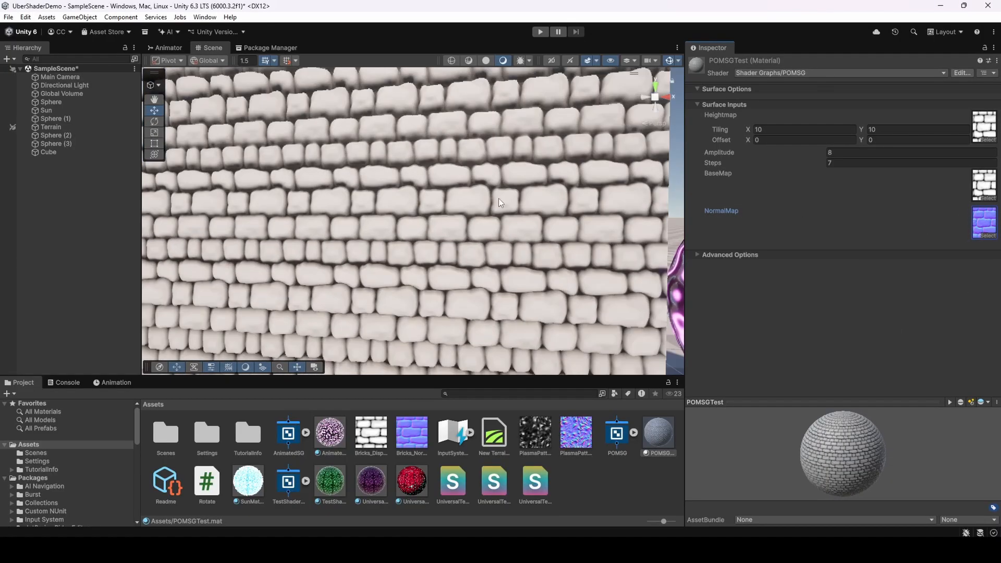
left_click(834, 152)
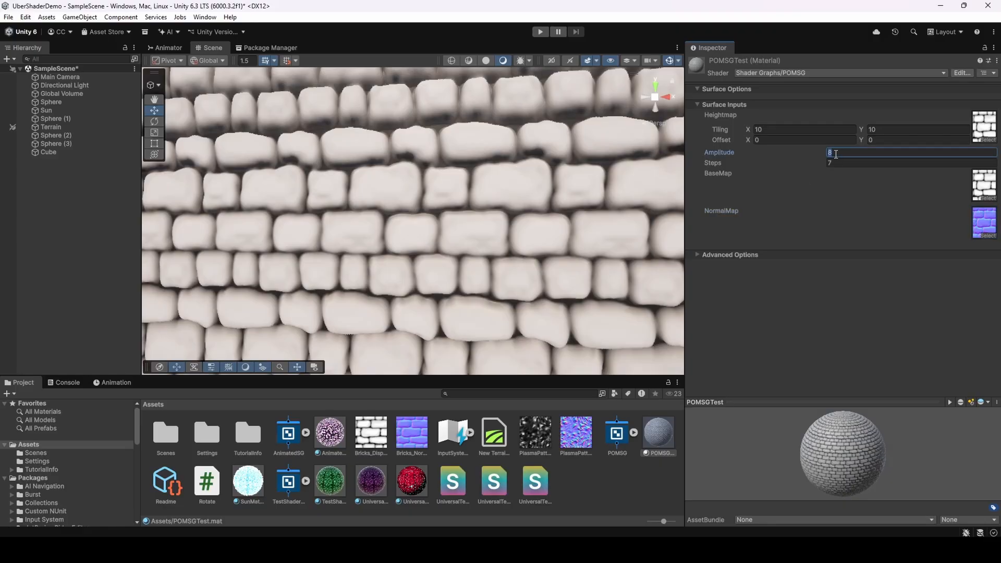
type("0")
left_click_drag(552, 213, 424, 197, "alt")
middle_click_drag(425, 196, 435, 201)
scroll(435, 201, "up", 5)
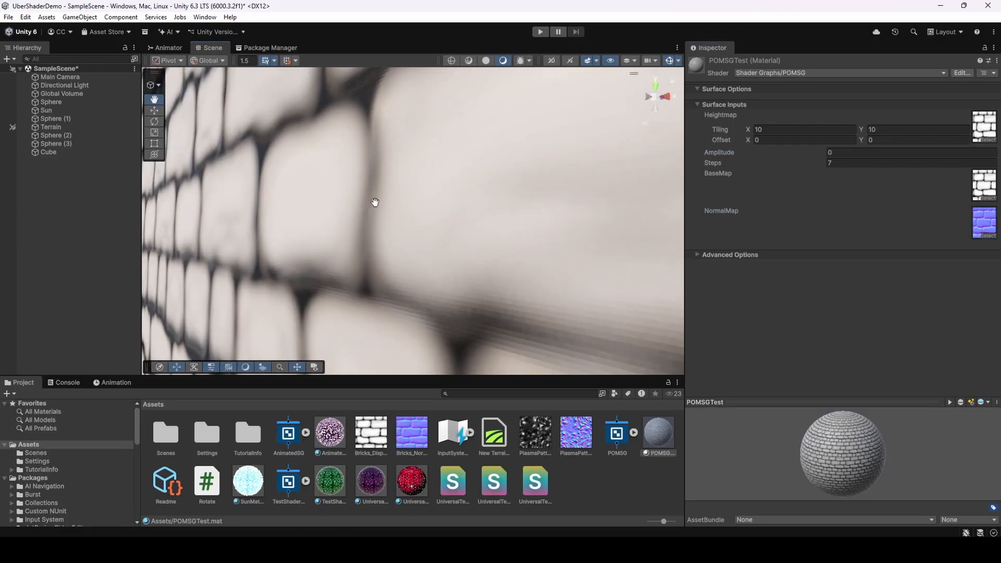
scroll(377, 202, "down", 2)
left_click_drag(377, 203, 312, 208, "alt")
scroll(370, 220, "up", 5)
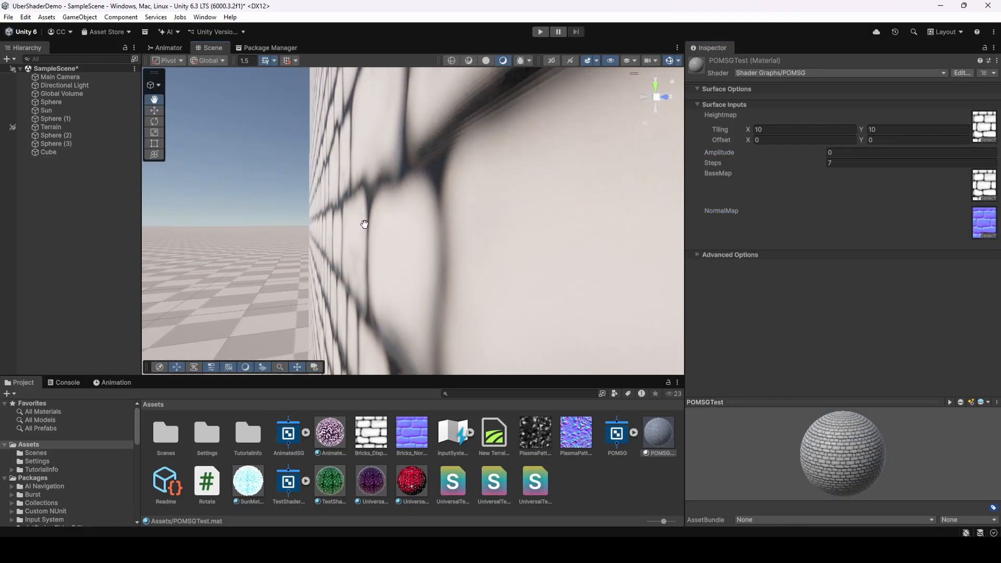
middle_click_drag(372, 223, 373, 225)
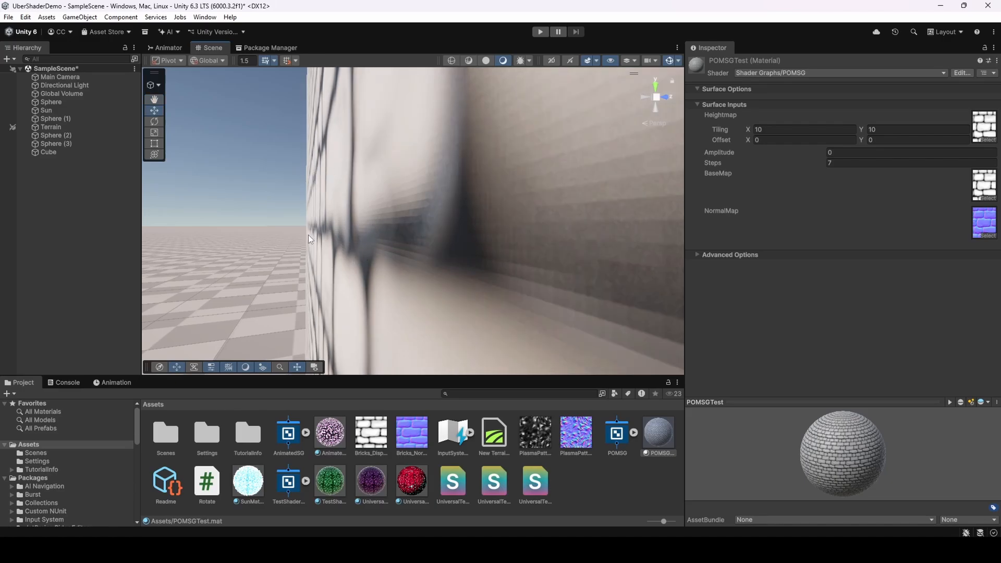
Set the material's Amplitude to 6 and compare the brick relief from the same grazing angle
left_click(835, 152)
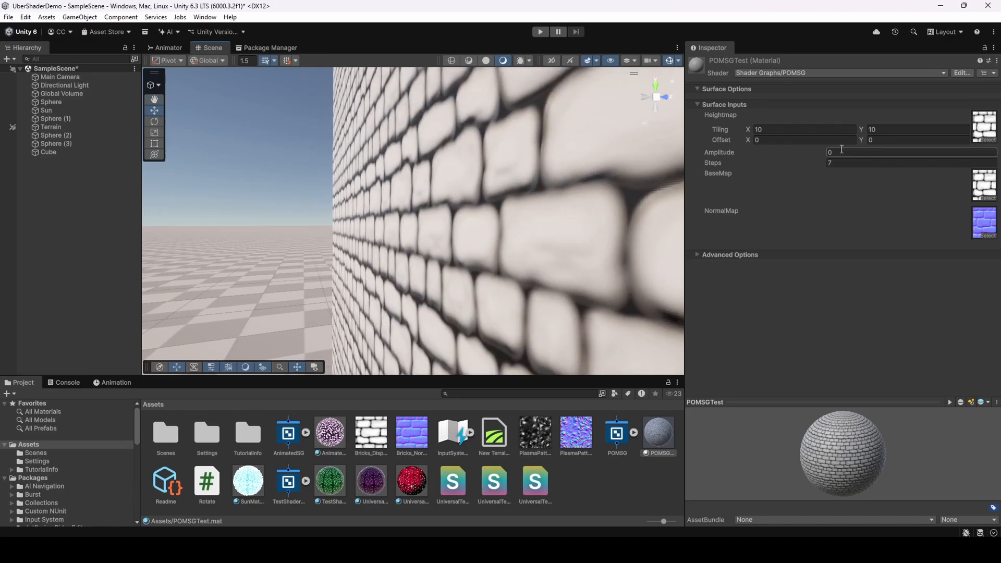
type("6")
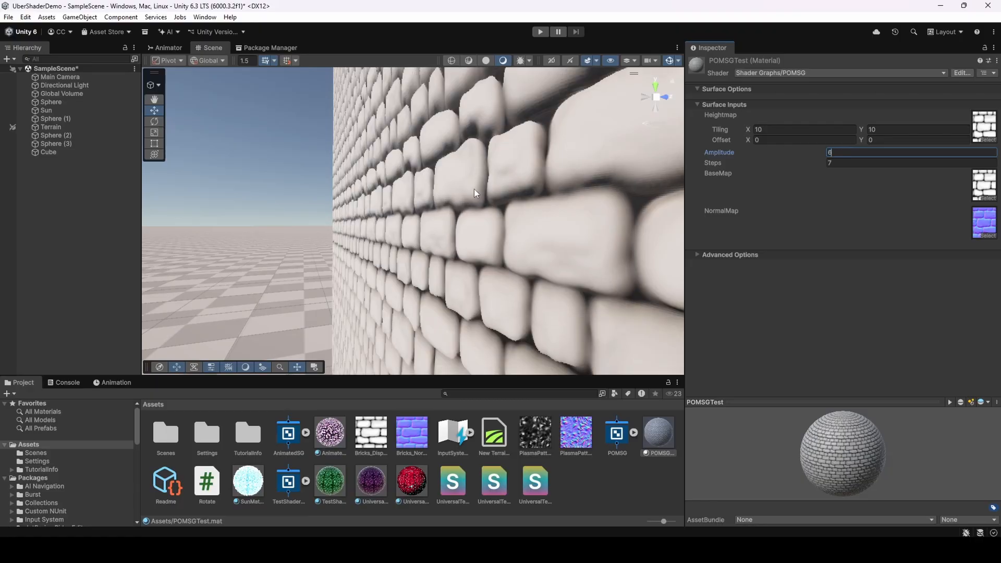
middle_click_drag(490, 183, 457, 190)
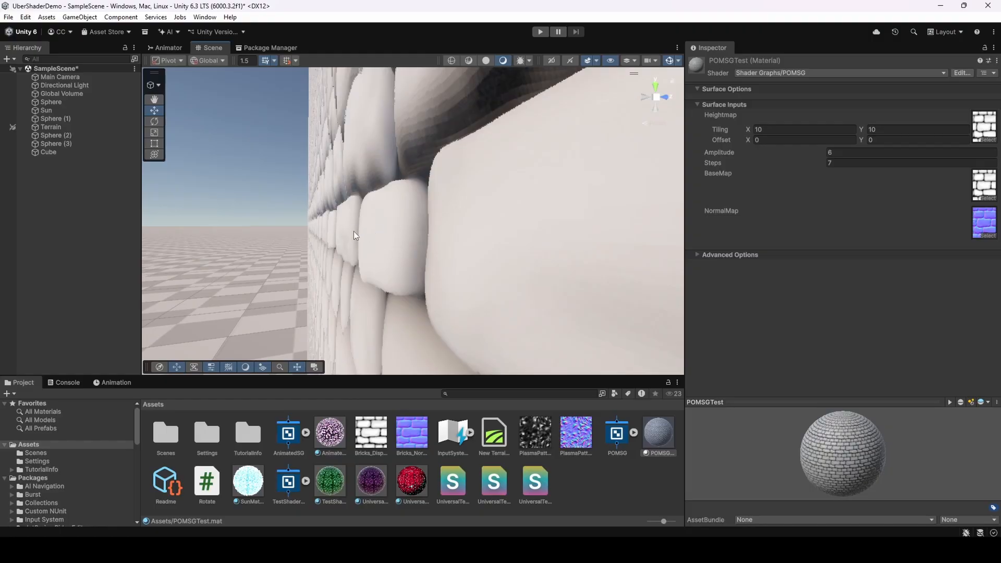
Examine the brick relief on the cube's front and side faces, both head-on and at steep angles
middle_click_drag(342, 231, 409, 223)
right_click_drag(475, 207, 581, 211)
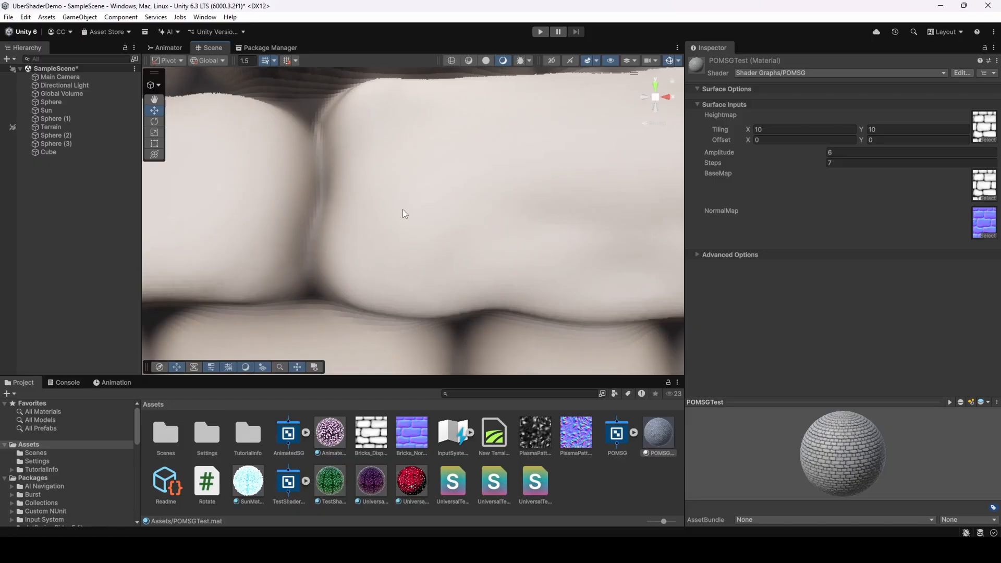
middle_click_drag(367, 213, 455, 238)
scroll(381, 205, "down", 5)
right_click_drag(455, 238, 519, 142)
scroll(419, 227, "down", 6)
right_click_drag(490, 177, 368, 262)
scroll(386, 244, "up", 6)
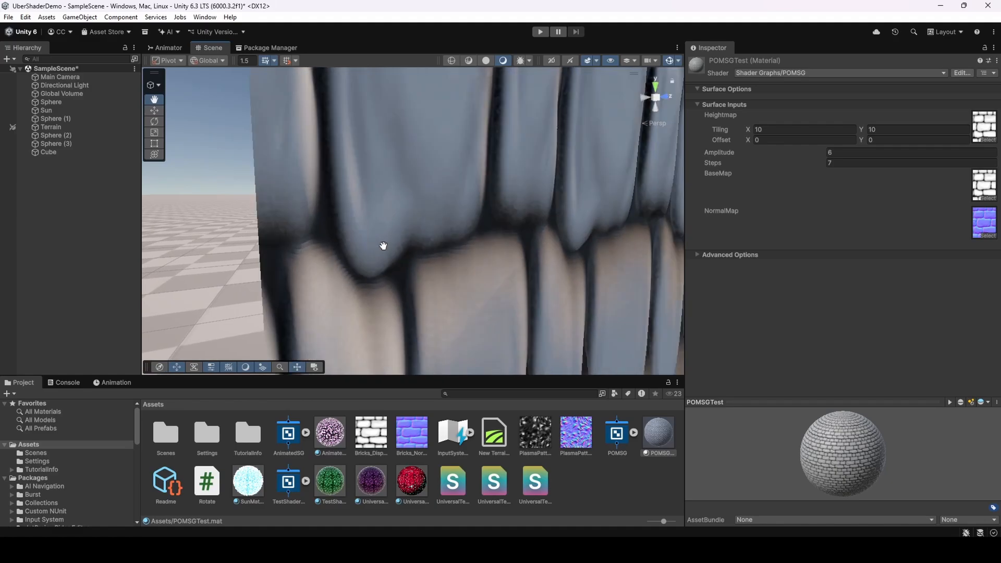
scroll(385, 245, "down", 2)
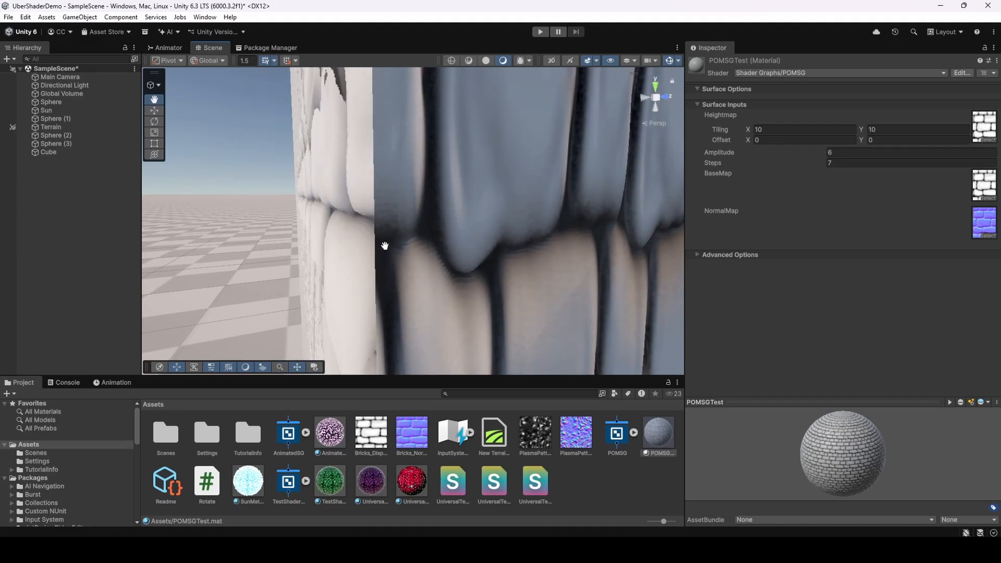
scroll(385, 245, "down", 3)
right_click_drag(400, 248, 404, 222)
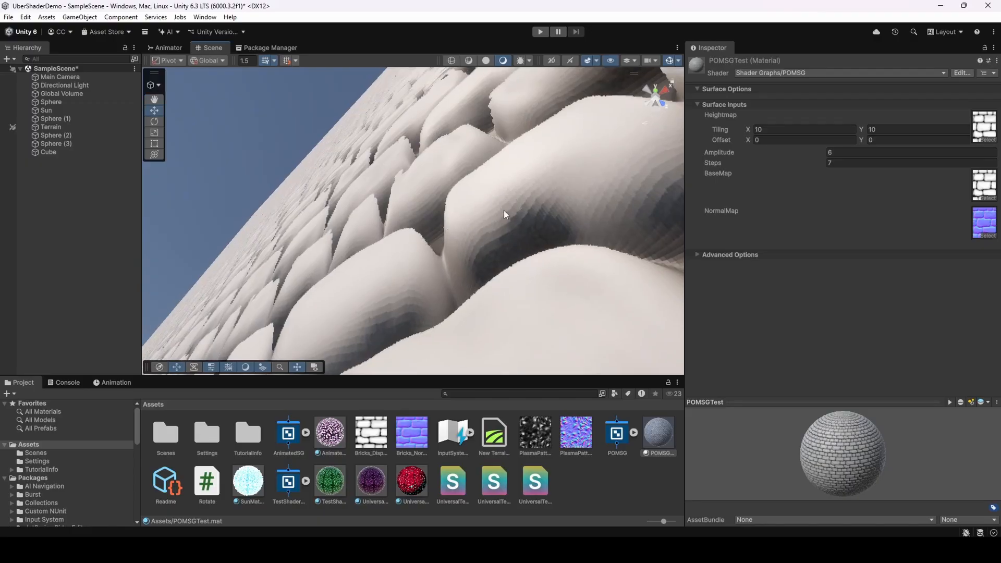
Try Steps values of 5 and 100 on the material and settle on 10
left_click(849, 164)
type("5")
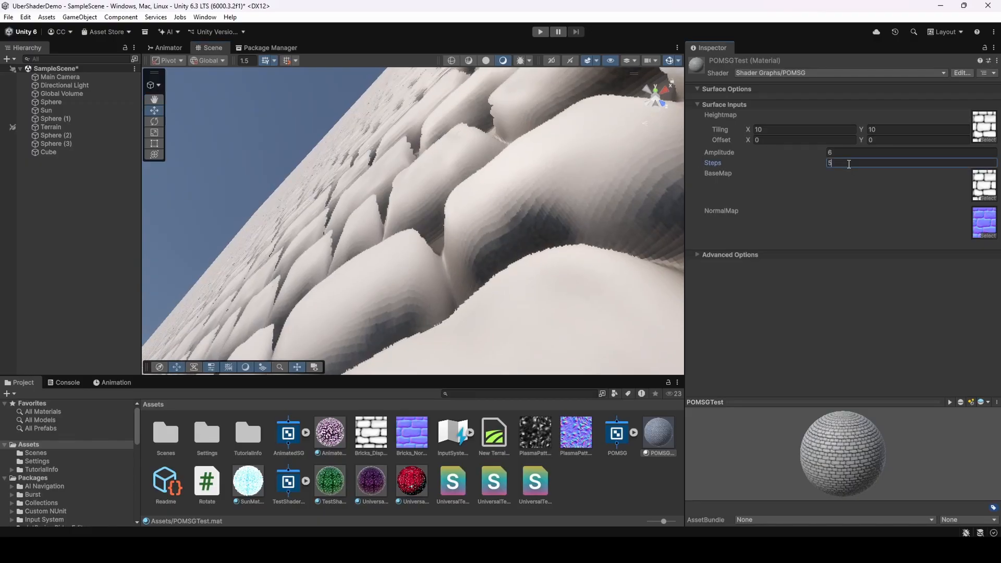
key("BackSpace")
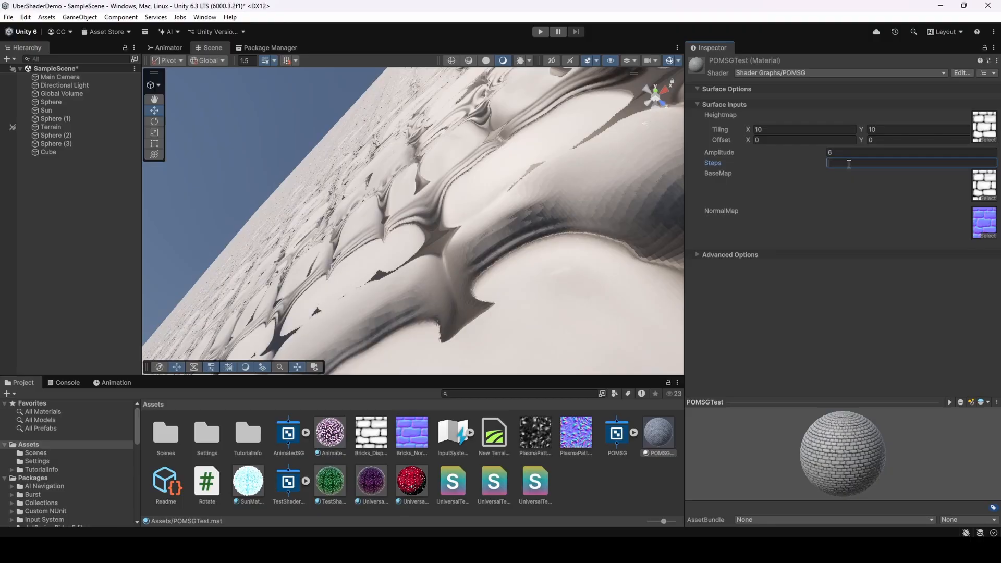
type("100")
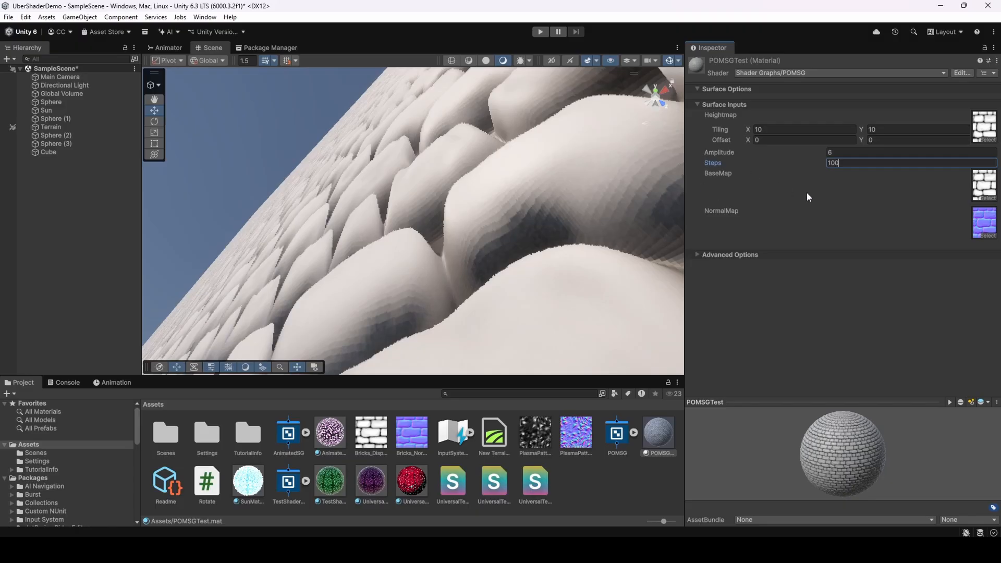
key("BackSpace")
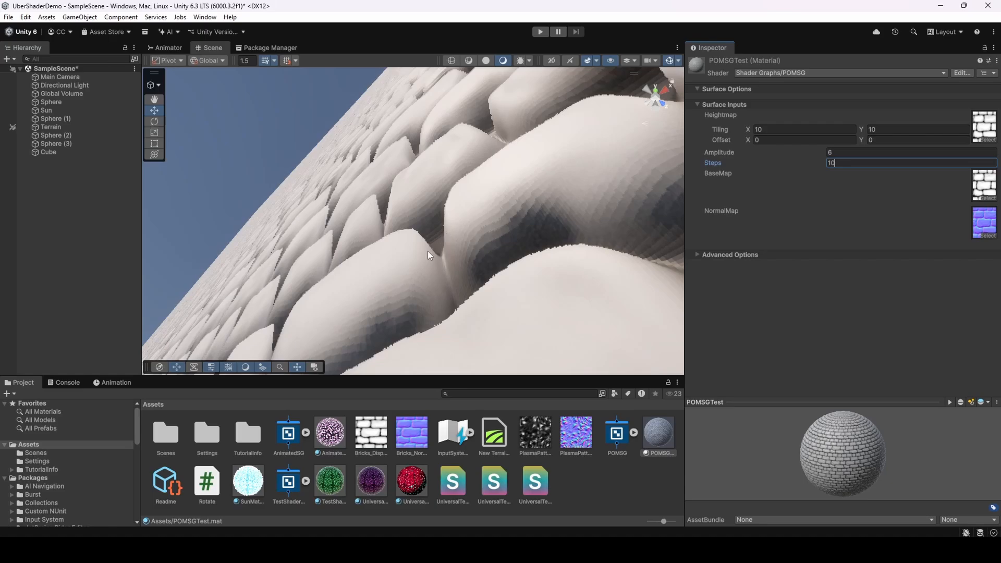
Try an Amplitude of 10 on the material while looking across the brick face
right_click_drag(447, 241, 521, 258)
left_click(869, 151)
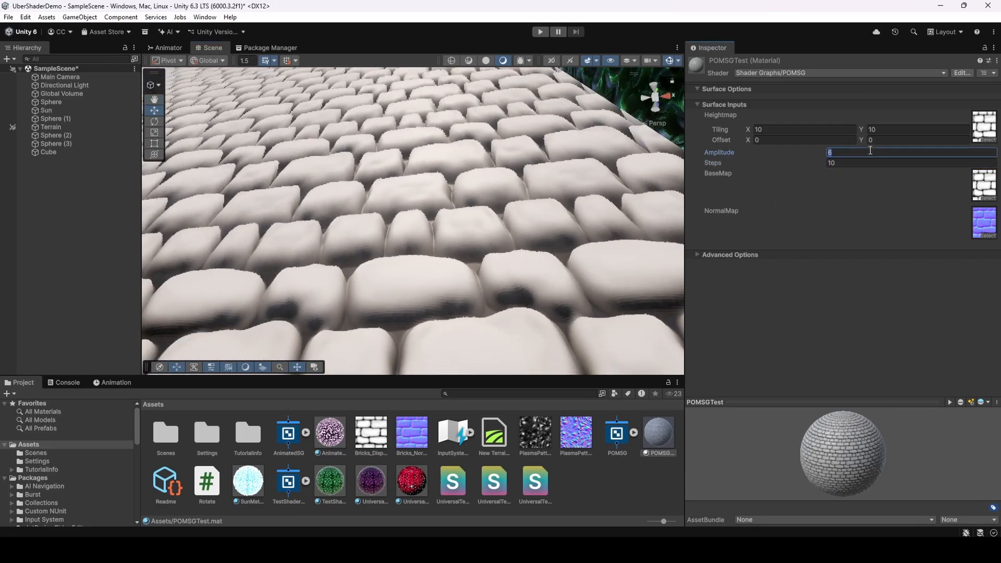
type("100")
key("BackSpace")
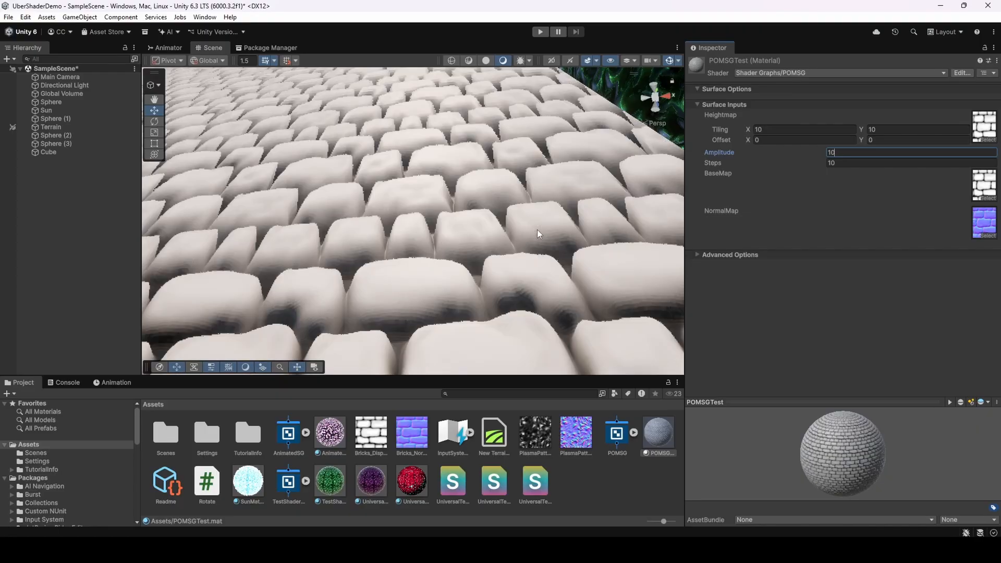
Examine the depth and stepping artifacts of the bricks up close along the cube's face
scroll(538, 230, "up", 2)
mouse_move(537, 230)
middle_mouse_down()
mouse_move(508, 243)
mouse_move(522, 226)
middle_mouse_up()
scroll(507, 244, "up", 3)
scroll(520, 230, "down", 4)
right_click_drag(518, 235, 488, 186)
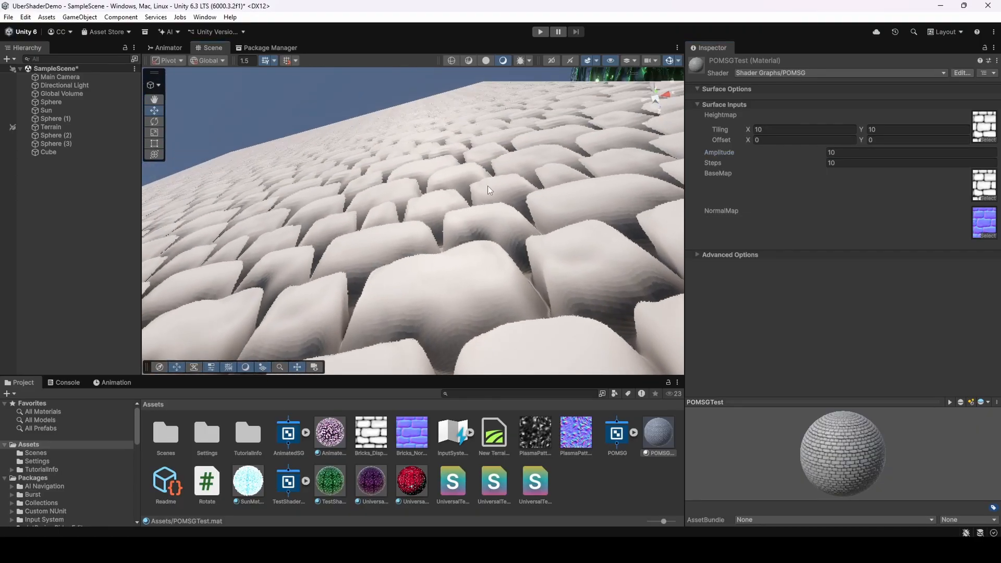
scroll(488, 186, "up", 4)
middle_click_drag(489, 187, 504, 196)
scroll(504, 197, "down", 5)
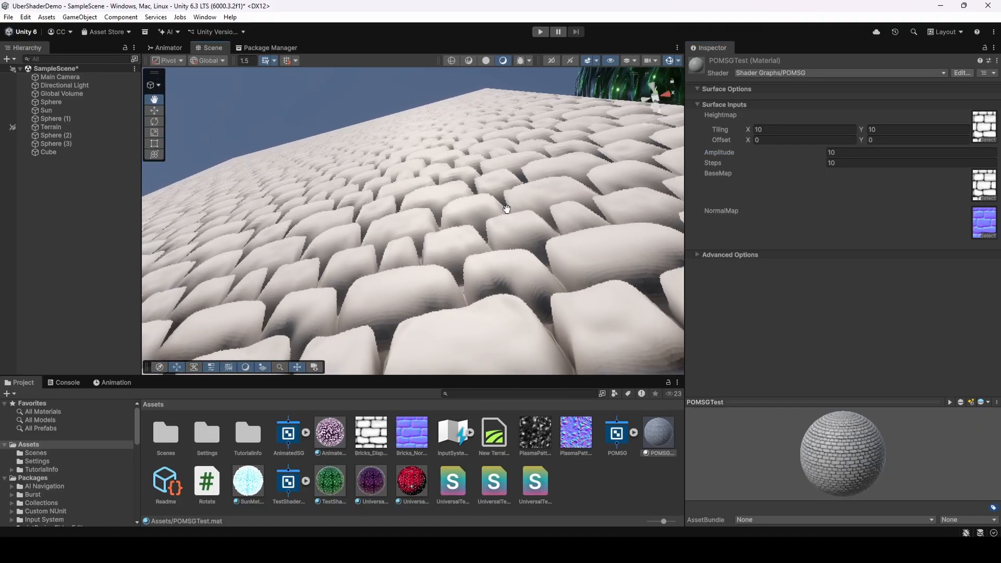
scroll(509, 205, "down", 6)
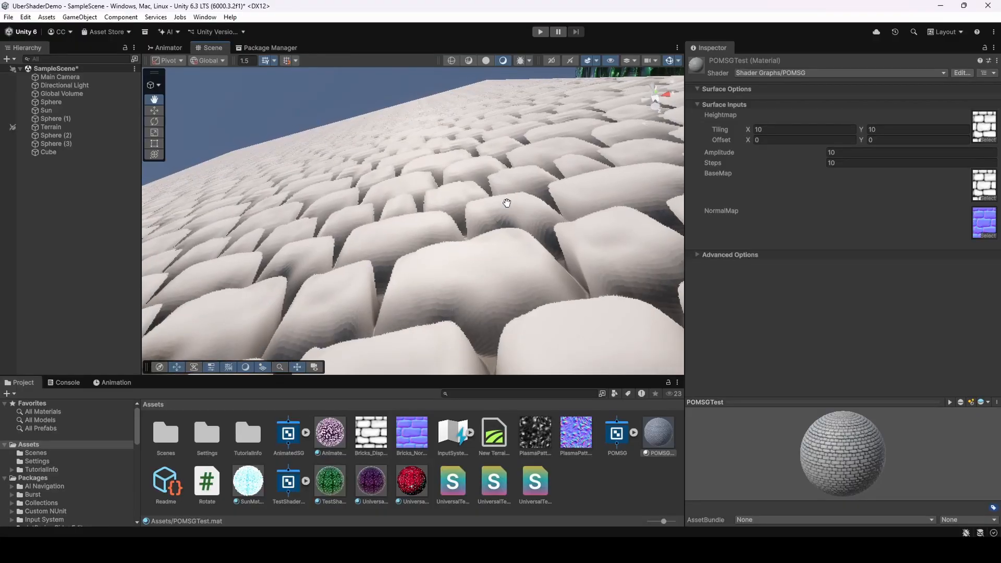
mouse_move(517, 225)
middle_mouse_down()
mouse_move(512, 195)
mouse_move(516, 213)
middle_mouse_up()
Set the material's Amplitude to 8 and frame the whole brick wall on the cube
left_click(853, 153)
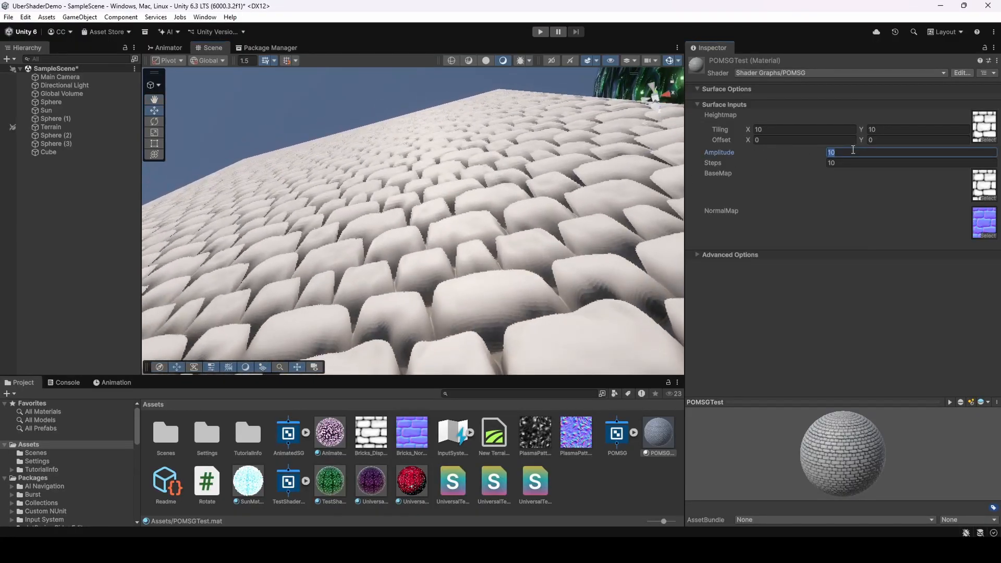
type("8")
right_click_drag(522, 195, 574, 282)
scroll(572, 271, "down", 10)
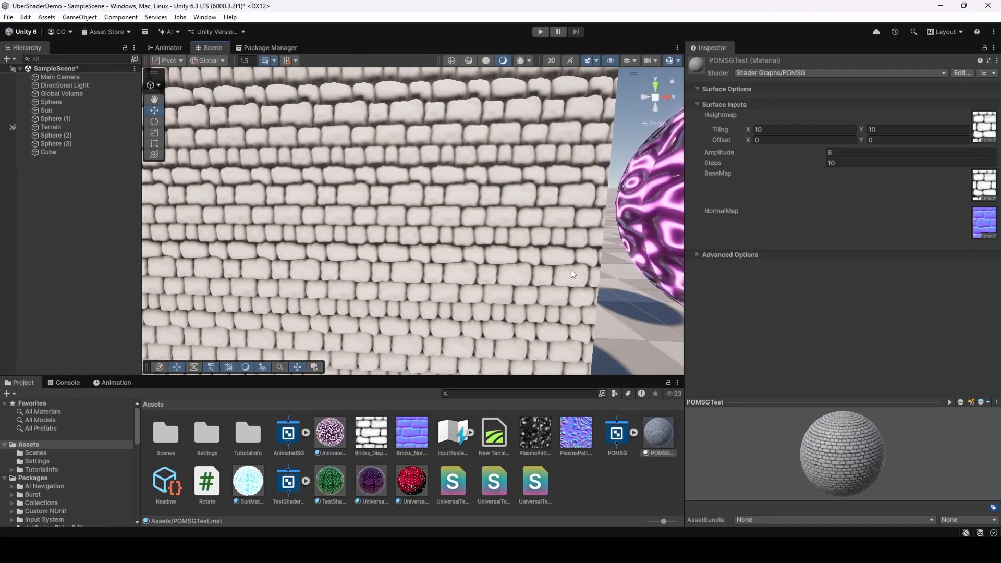
middle_click_drag(483, 231, 475, 251)
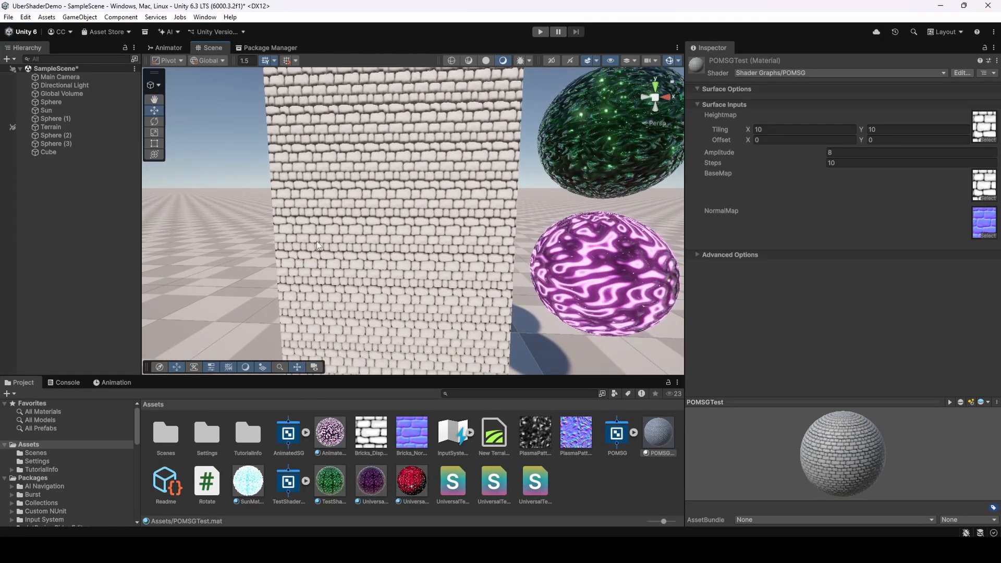